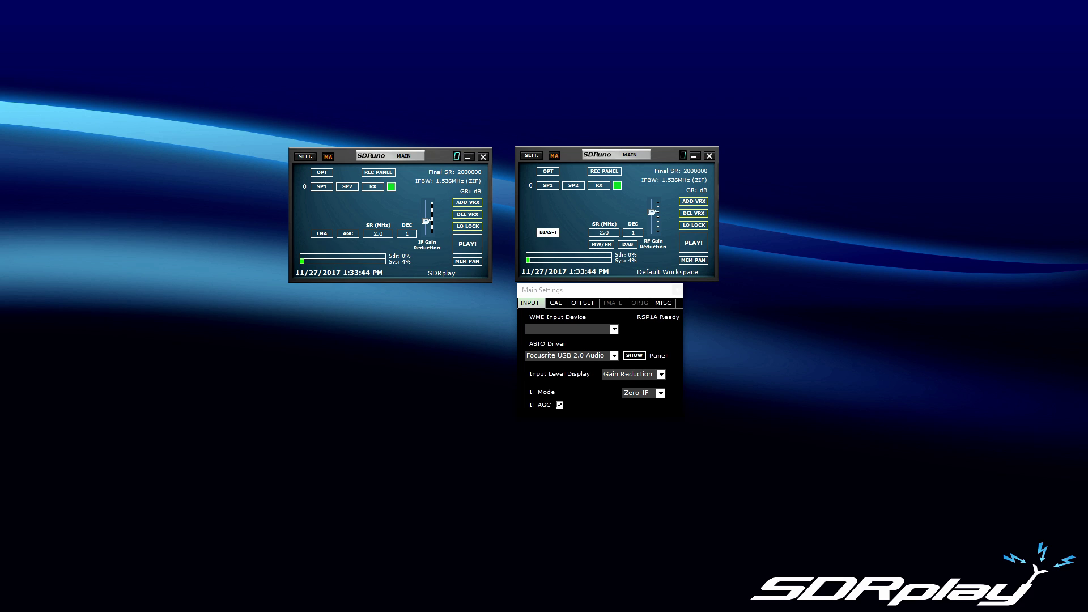
- Turn off IF AGC in the RSP1A main settings and set the IF gain reduction to 46 dB
{"action": "left_click", "coordinate": [318, 235]}
{"action": "mouse_move", "coordinate": [654, 216]}
{"action": "left_mouse_down"}
{"action": "mouse_move", "coordinate": [655, 232]}
{"action": "mouse_move", "coordinate": [654, 204]}
{"action": "mouse_move", "coordinate": [653, 240]}
{"action": "mouse_move", "coordinate": [651, 207]}
{"action": "mouse_move", "coordinate": [650, 230]}
{"action": "mouse_move", "coordinate": [649, 220]}
{"action": "left_mouse_up"}
{"action": "left_click", "coordinate": [560, 405]}
{"action": "left_click_drag", "start_coordinate": [625, 405], "coordinate": [627, 405]}
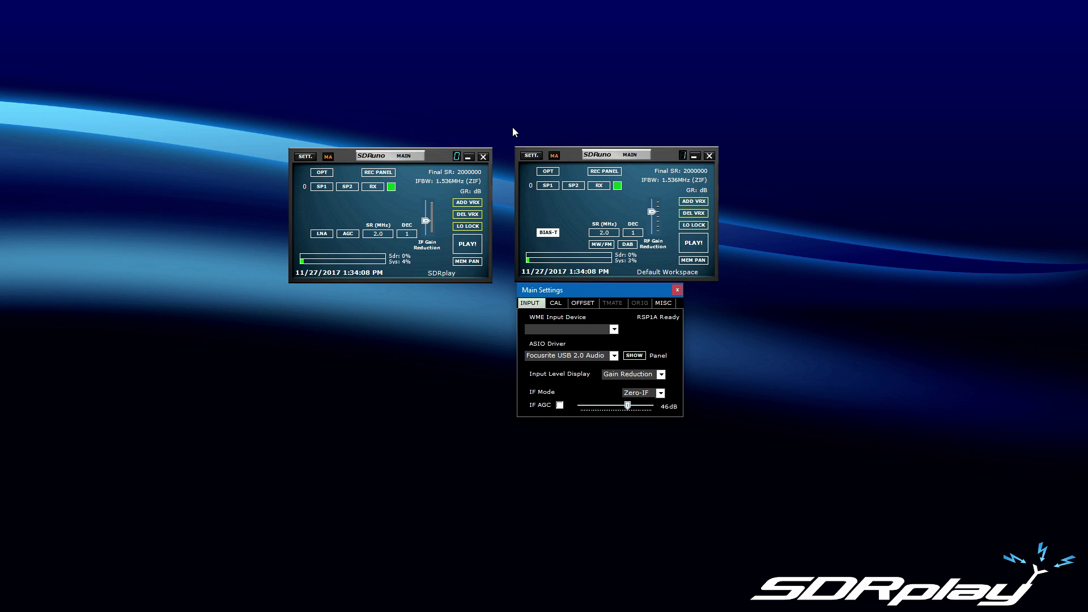
- Toggle IF AGC on and back off, and raise the manual IF gain reduction further
{"action": "left_click", "coordinate": [559, 405]}
{"action": "left_click", "coordinate": [560, 405]}
{"action": "mouse_move", "coordinate": [628, 407]}
{"action": "left_mouse_down"}
{"action": "mouse_move", "coordinate": [577, 407]}
{"action": "mouse_move", "coordinate": [642, 407]}
{"action": "left_mouse_up"}
{"action": "left_click", "coordinate": [627, 246]}
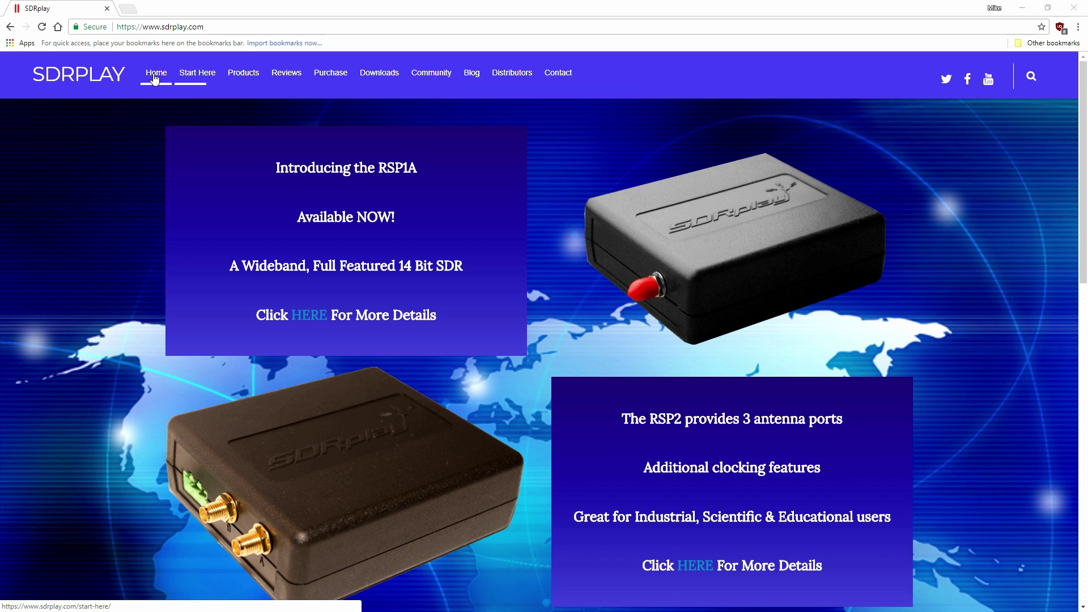
- Switch to the SDRplay website in the browser, open the Start Here page and check the Purchase Location choices
{"action": "left_click", "coordinate": [195, 76]}
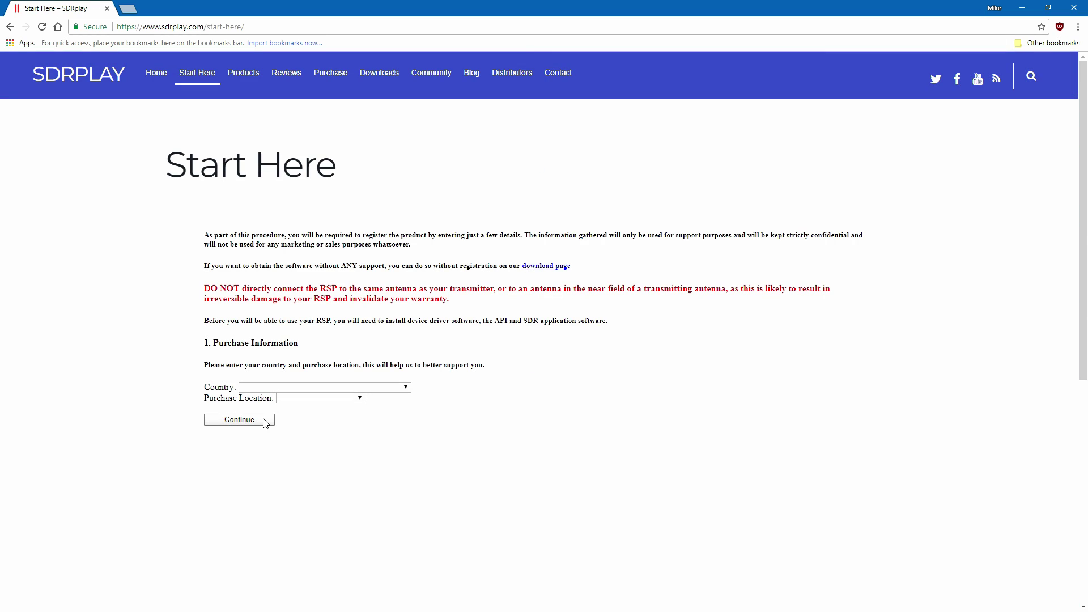
{"action": "left_click", "coordinate": [306, 399]}
{"action": "left_click", "coordinate": [312, 401]}
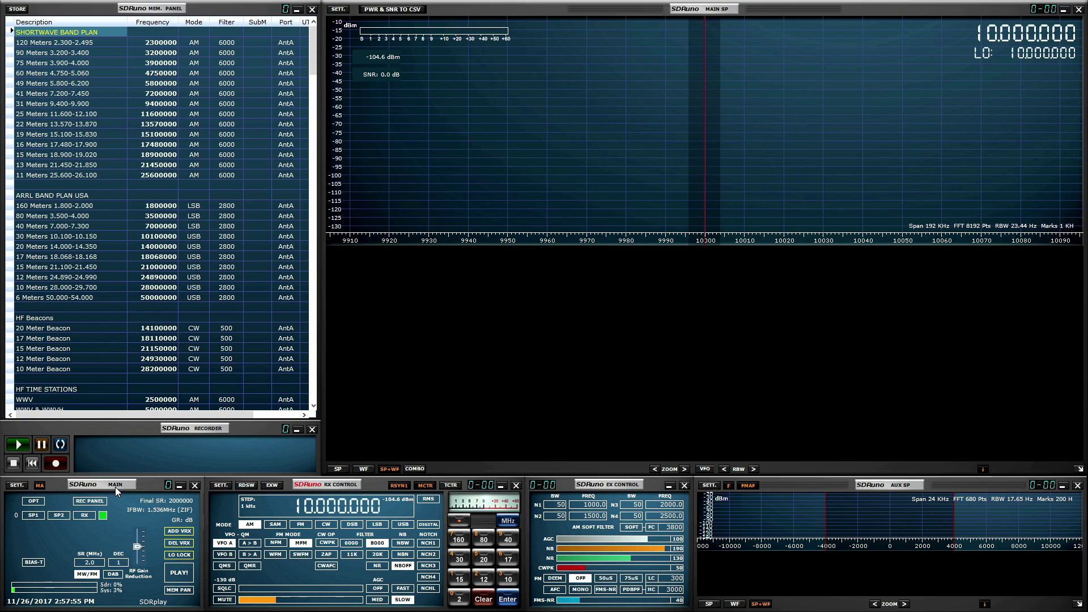
- Check the Main panel's options menu, open Main Settings and place its window just above the Main panel
{"action": "left_click", "coordinate": [32, 502]}
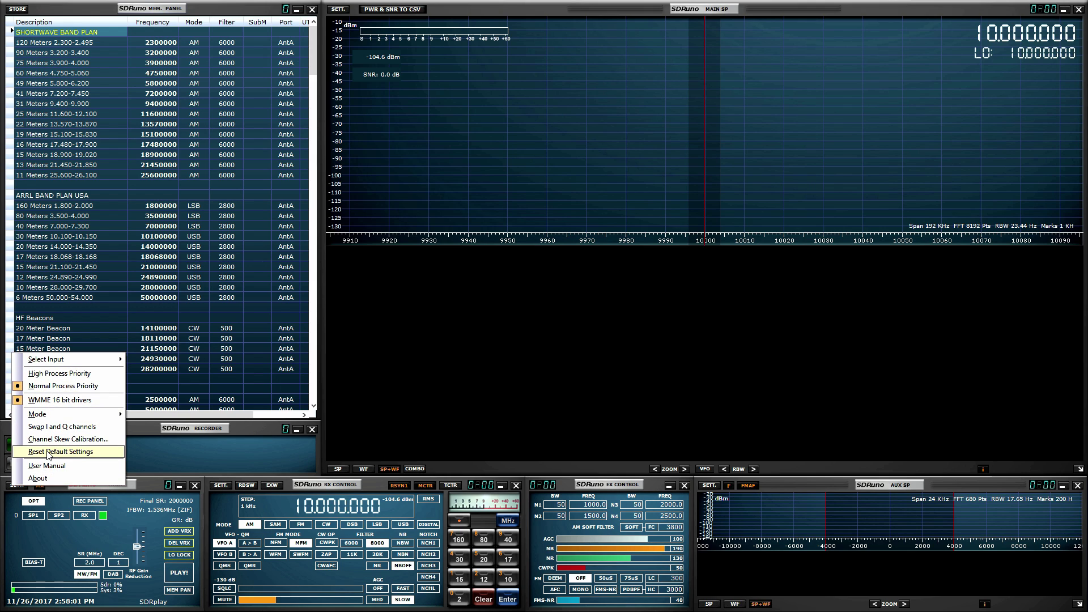
{"action": "left_click", "coordinate": [22, 484]}
{"action": "left_click", "coordinate": [22, 484]}
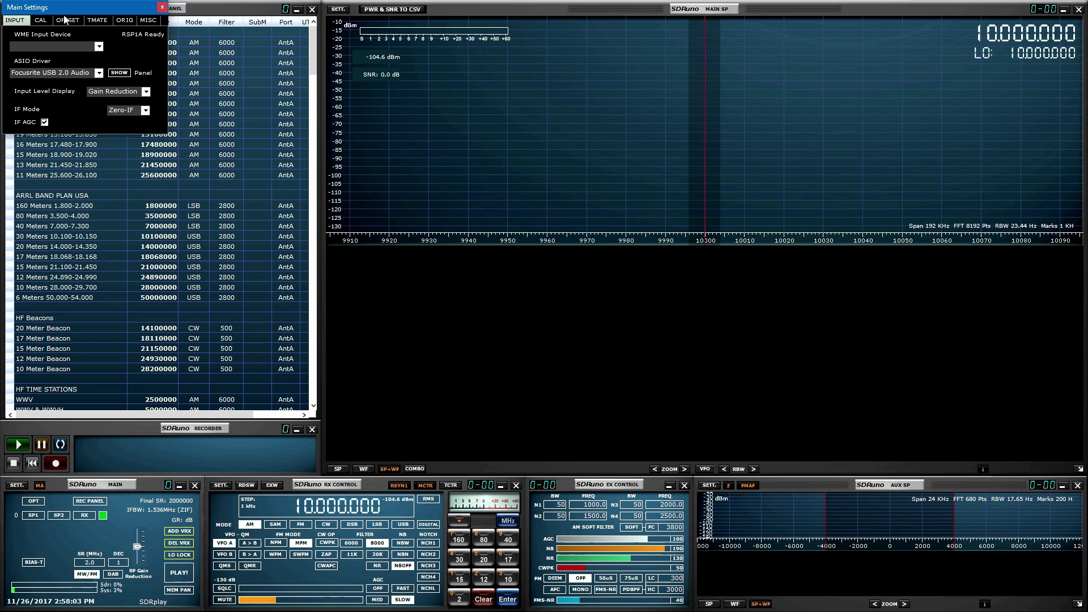
{"action": "left_click_drag", "start_coordinate": [67, 8], "coordinate": [71, 346]}
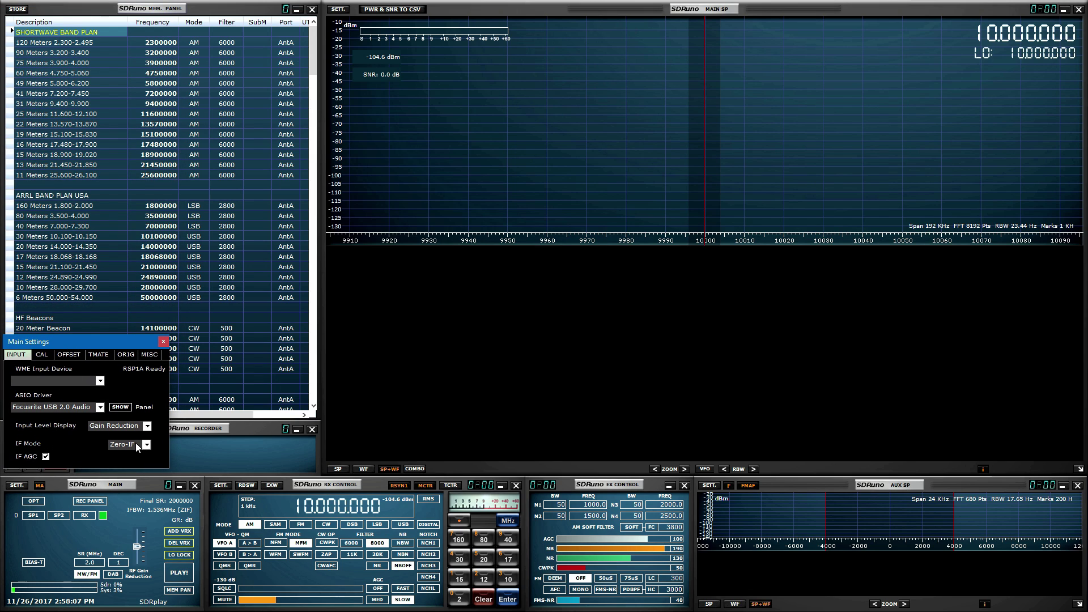
- Review the CAL, OFFSET, TMATE, ORIG and MISC pages, close Main Settings and look through the Main panel's options menu
{"action": "left_click", "coordinate": [41, 354]}
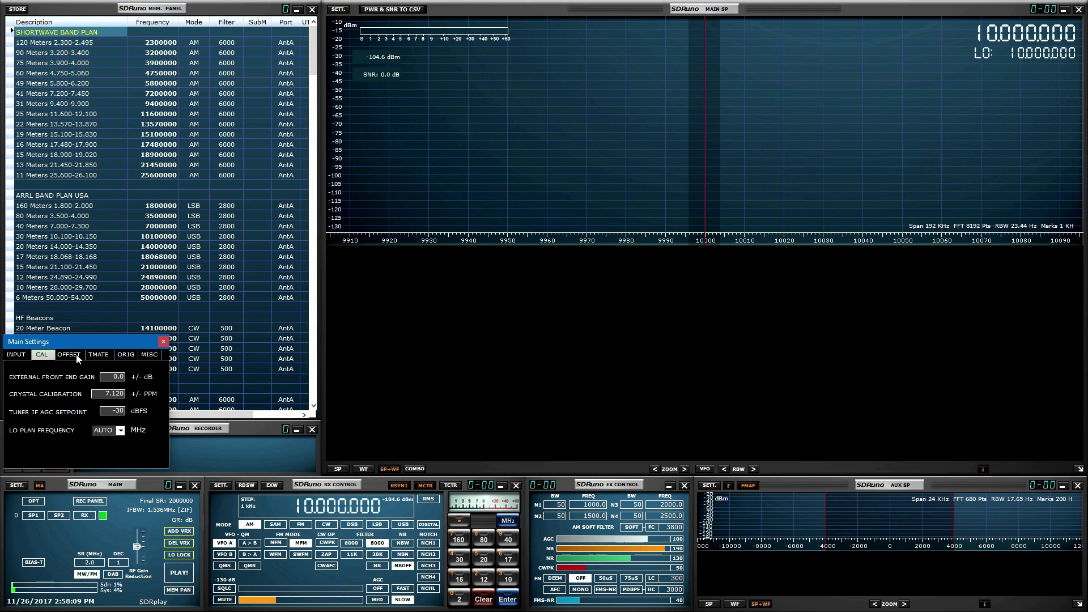
{"action": "left_click", "coordinate": [68, 354]}
{"action": "left_click", "coordinate": [98, 354]}
{"action": "left_click", "coordinate": [126, 354]}
{"action": "left_click", "coordinate": [149, 354]}
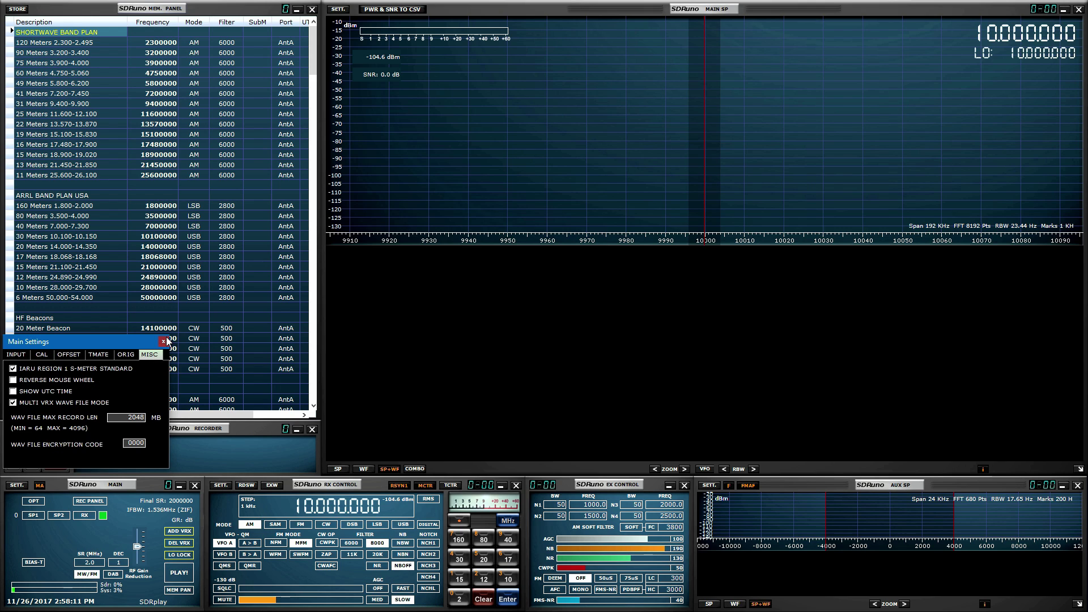
{"action": "left_click", "coordinate": [164, 341]}
{"action": "left_click", "coordinate": [30, 502]}
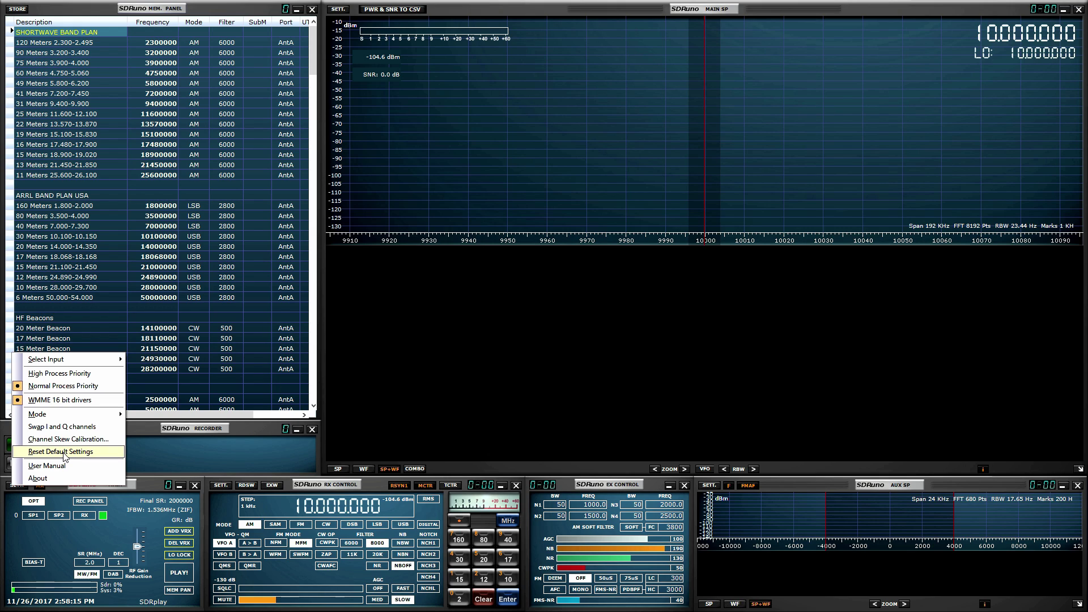
{"action": "left_click", "coordinate": [41, 535]}
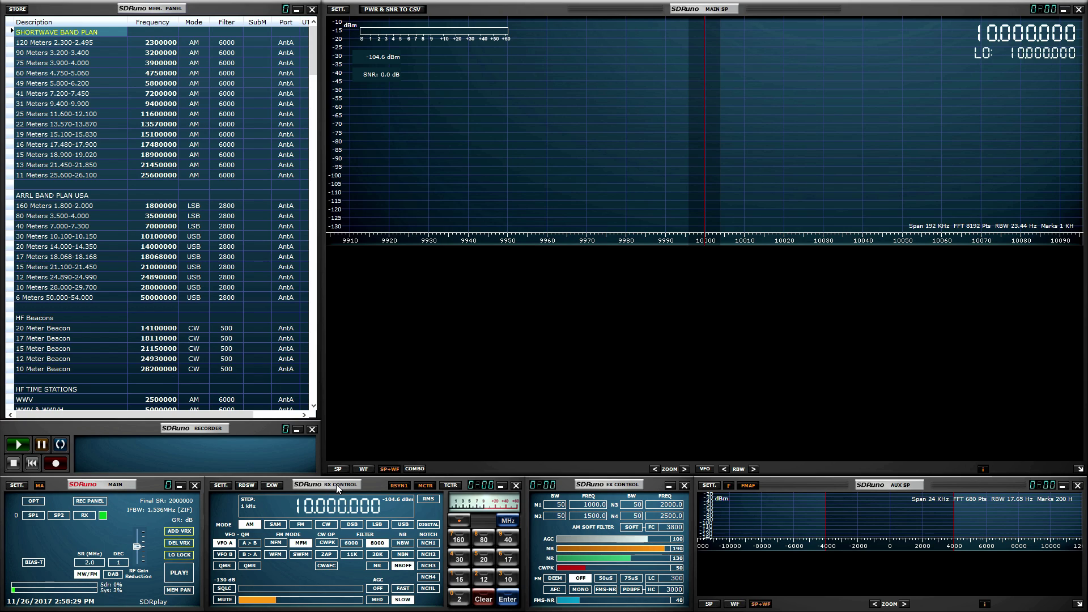
- Set the receiver filter to 6000 in RX Control
{"action": "left_click", "coordinate": [298, 488]}
{"action": "left_click", "coordinate": [351, 545]}
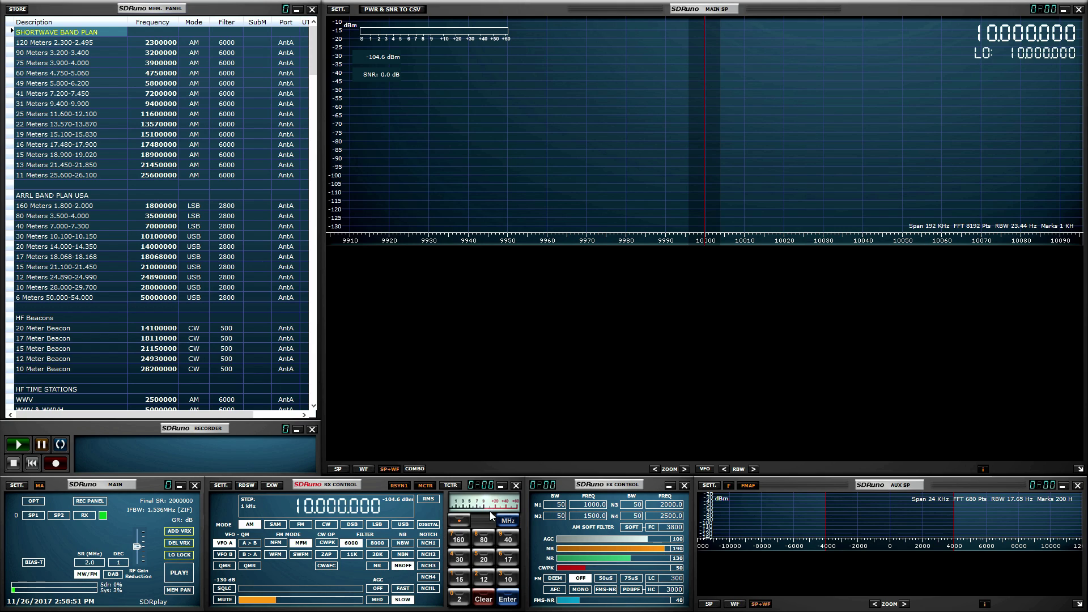
- Examine the Aux Spectrum Settings and RX Settings windows, moving each above its parent panel, and close both
{"action": "left_click", "coordinate": [606, 495]}
{"action": "left_click", "coordinate": [710, 485]}
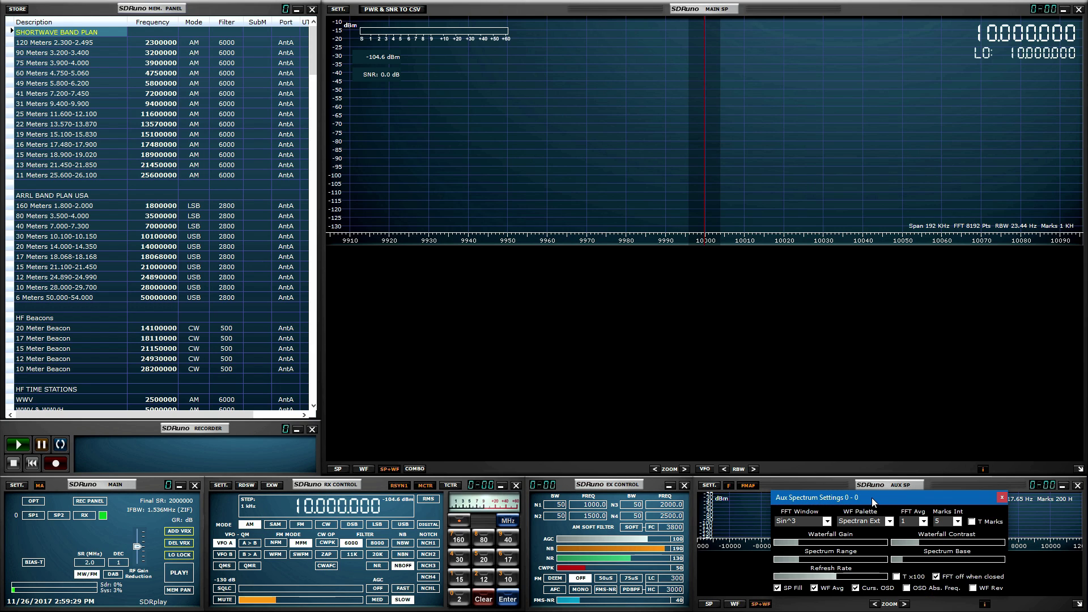
{"action": "left_click_drag", "start_coordinate": [872, 498], "coordinate": [831, 421]}
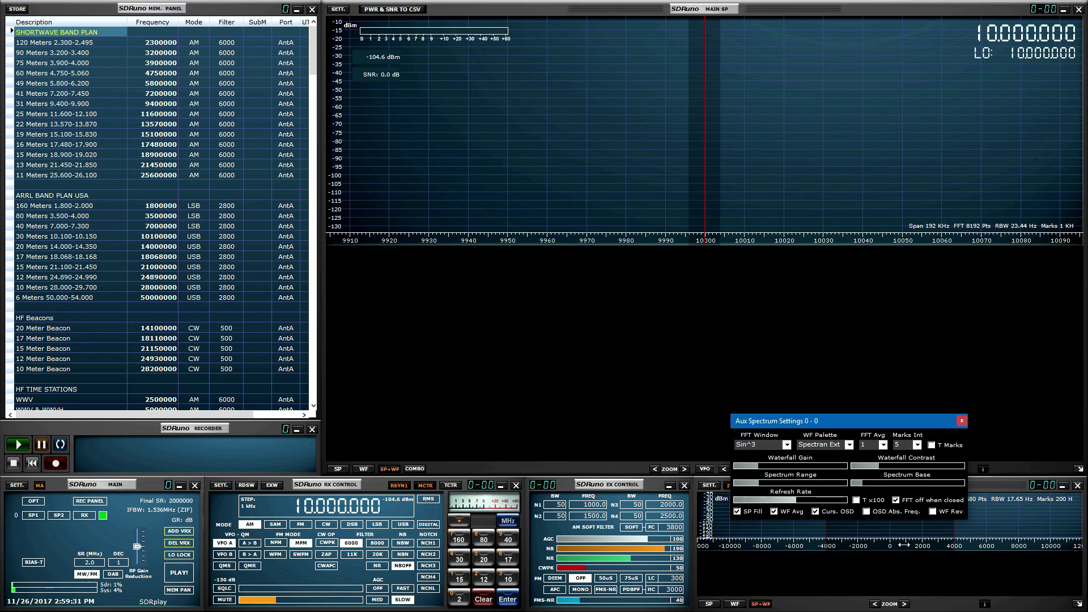
{"action": "left_click", "coordinate": [221, 485]}
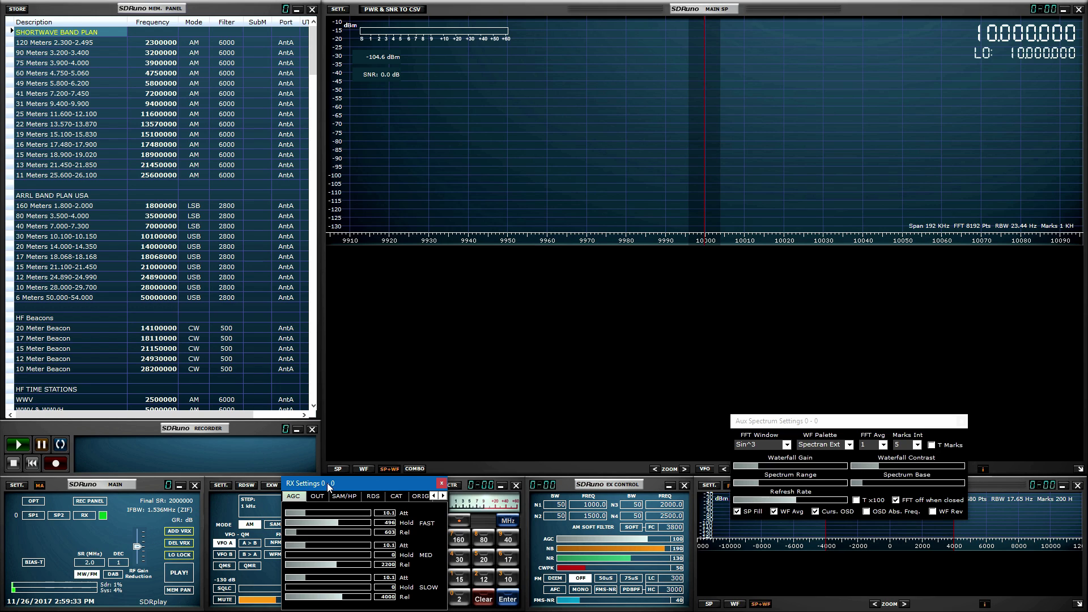
{"action": "left_click_drag", "start_coordinate": [328, 482], "coordinate": [239, 339]}
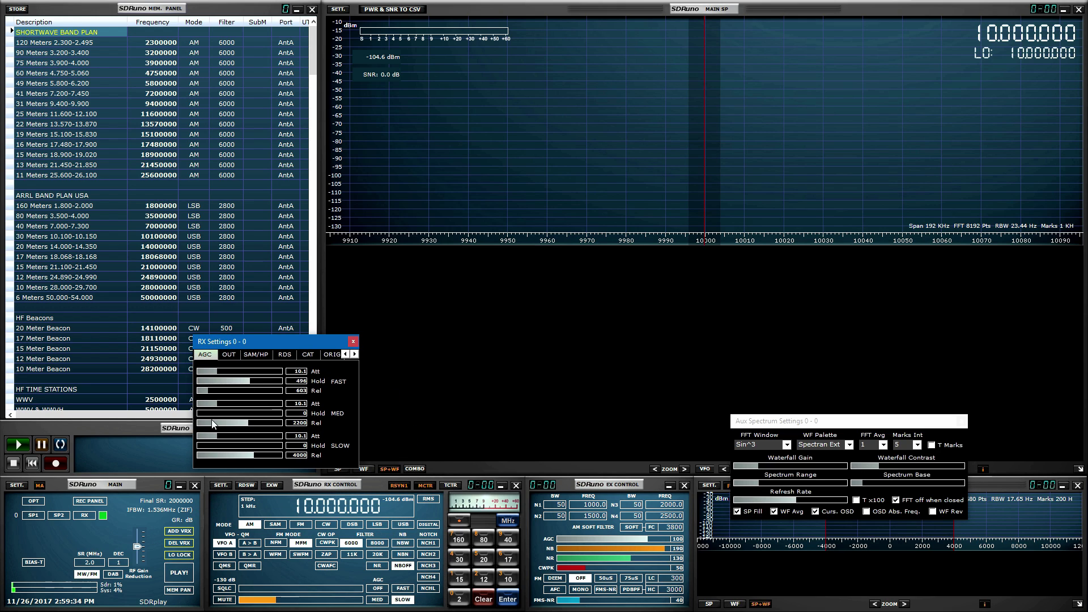
{"action": "left_click", "coordinate": [352, 342]}
{"action": "left_click", "coordinate": [961, 420]}
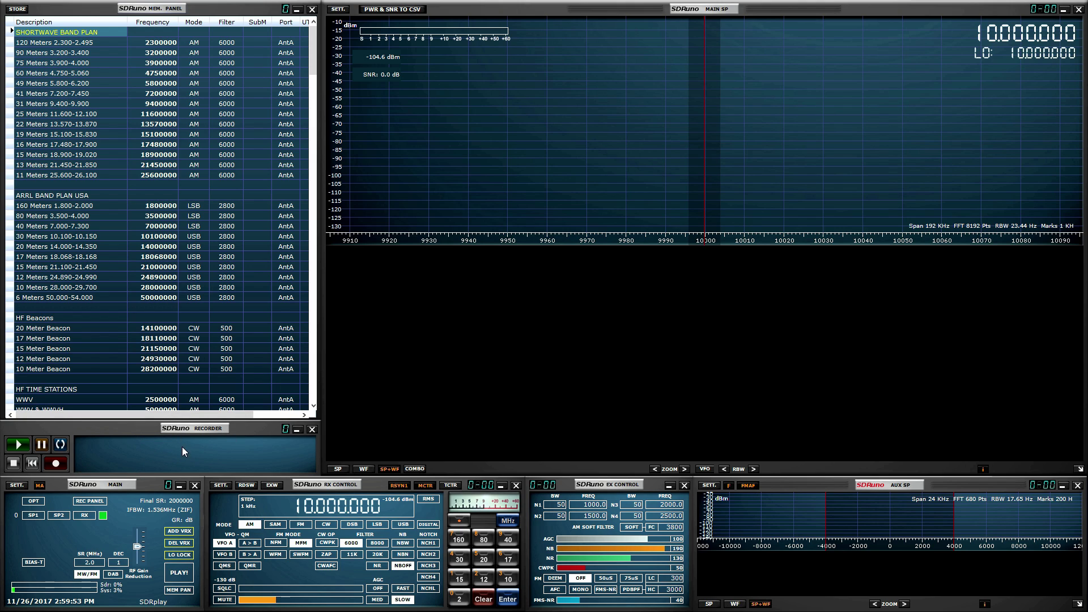
- Show the memory panel's files pane and hide it again
{"action": "left_click", "coordinate": [215, 503]}
{"action": "right_click", "coordinate": [43, 104]}
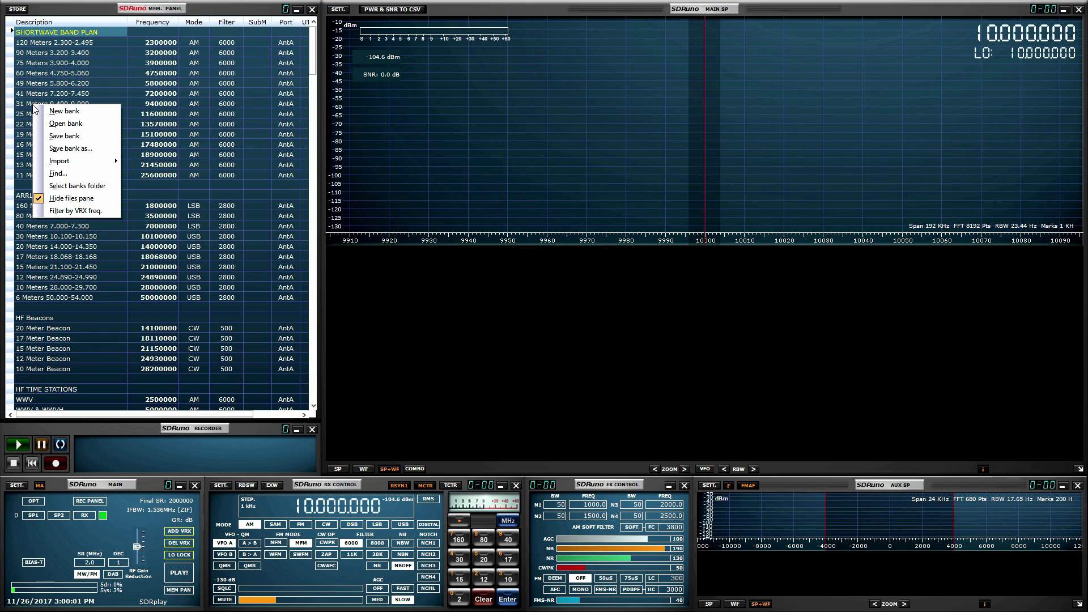
{"action": "left_click", "coordinate": [74, 203]}
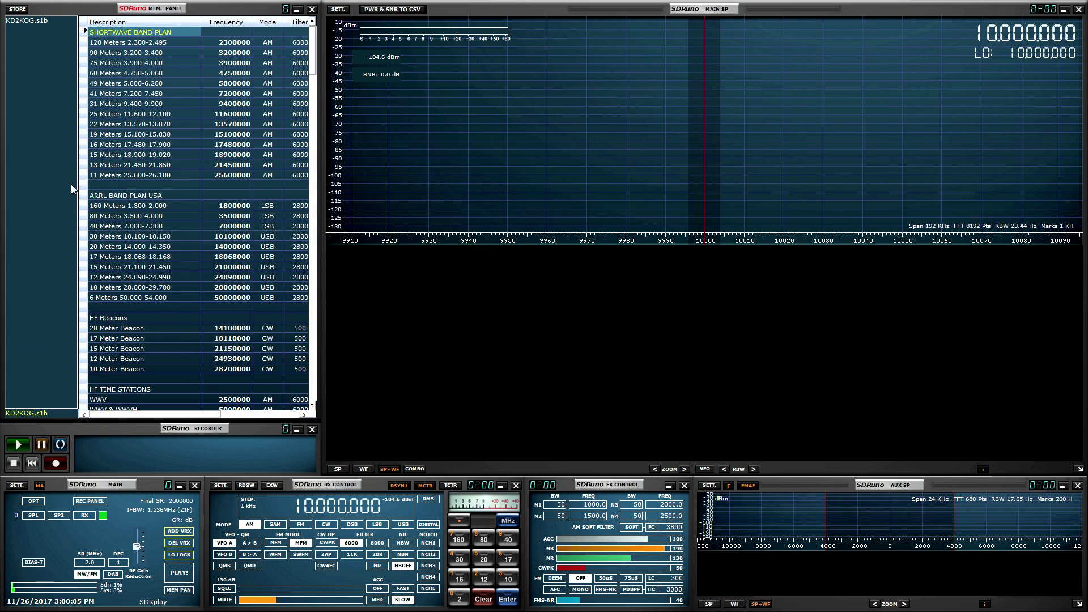
{"action": "right_click", "coordinate": [55, 40]}
{"action": "right_click", "coordinate": [19, 53]}
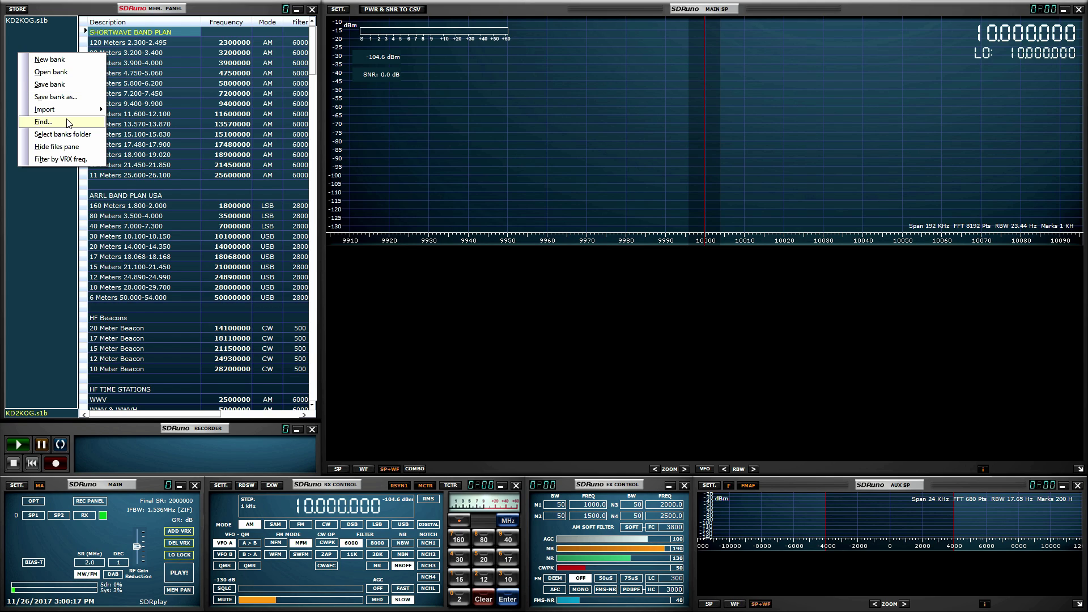
{"action": "left_click", "coordinate": [55, 147]}
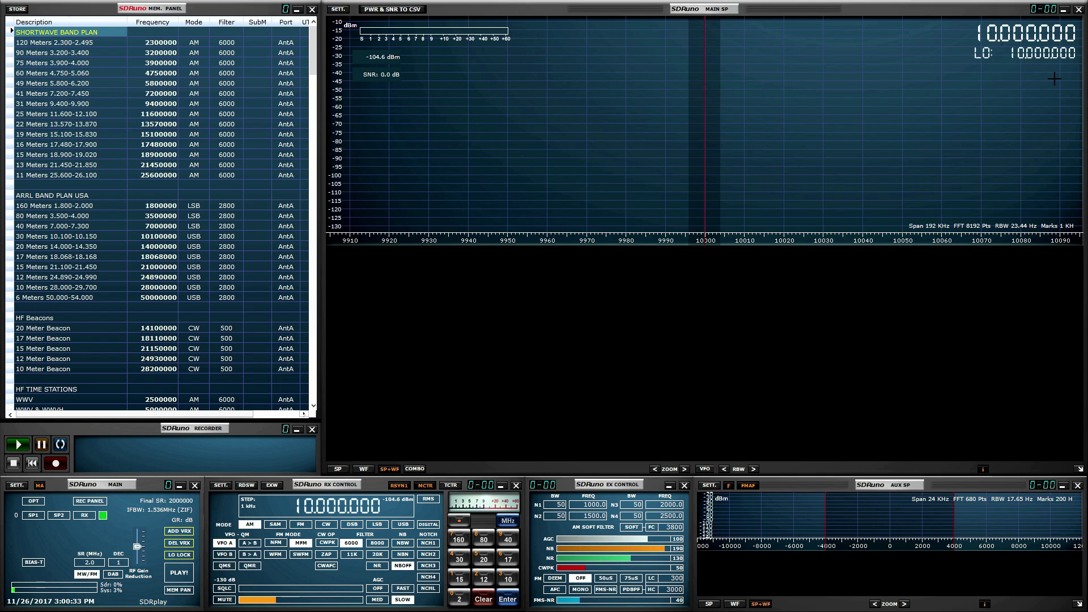
- Check the sample rate choices and examine the Main Spectrum and Aux Spectrum settings, closing both windows
{"action": "left_click", "coordinate": [89, 561]}
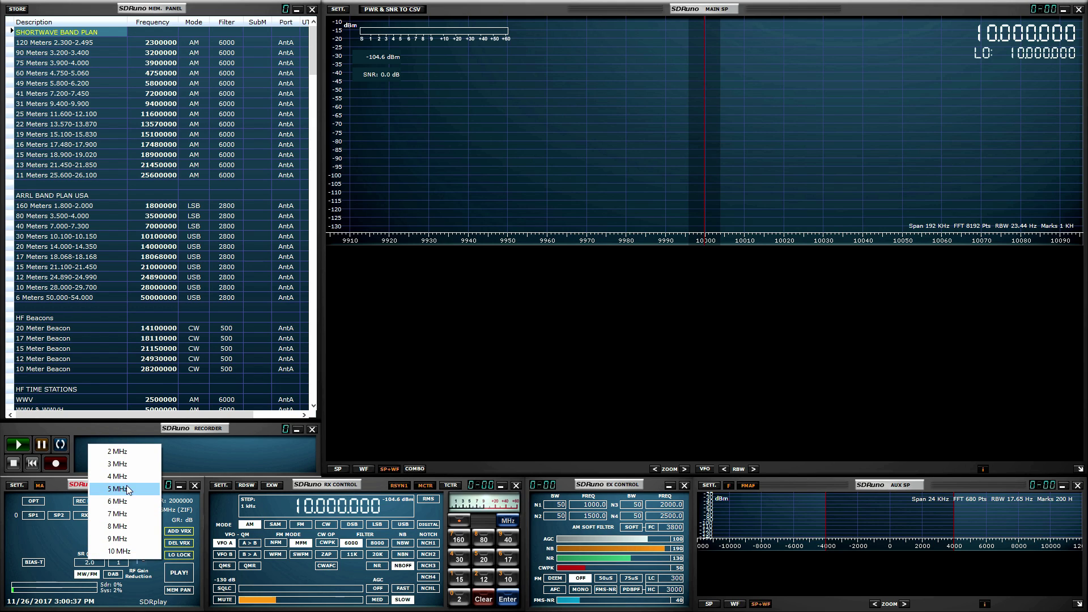
{"action": "left_click", "coordinate": [339, 12]}
{"action": "left_click_drag", "start_coordinate": [685, 172], "coordinate": [536, 277]}
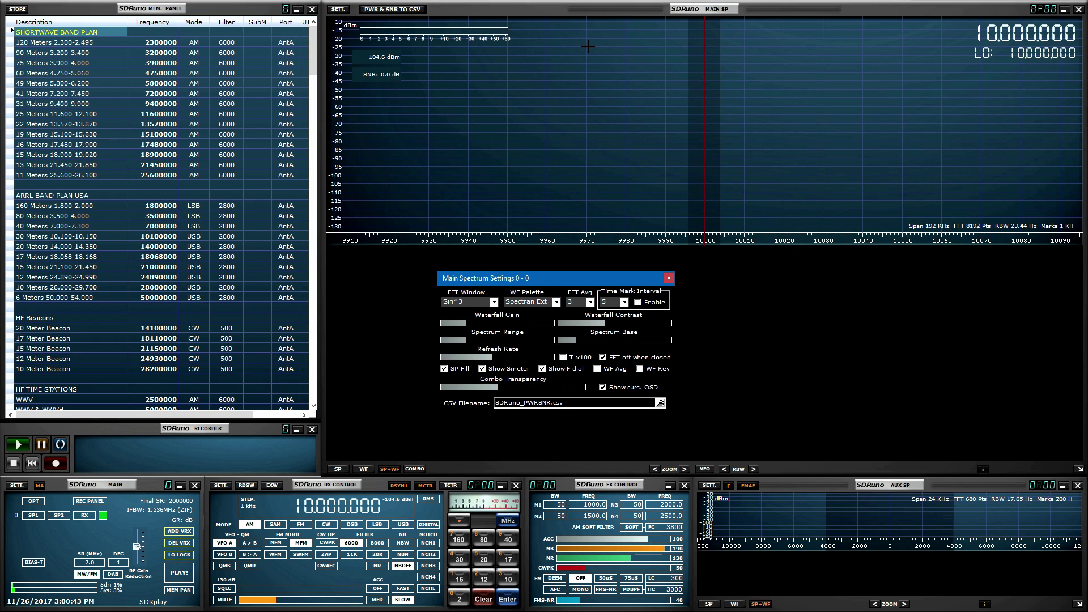
{"action": "left_click", "coordinate": [668, 278]}
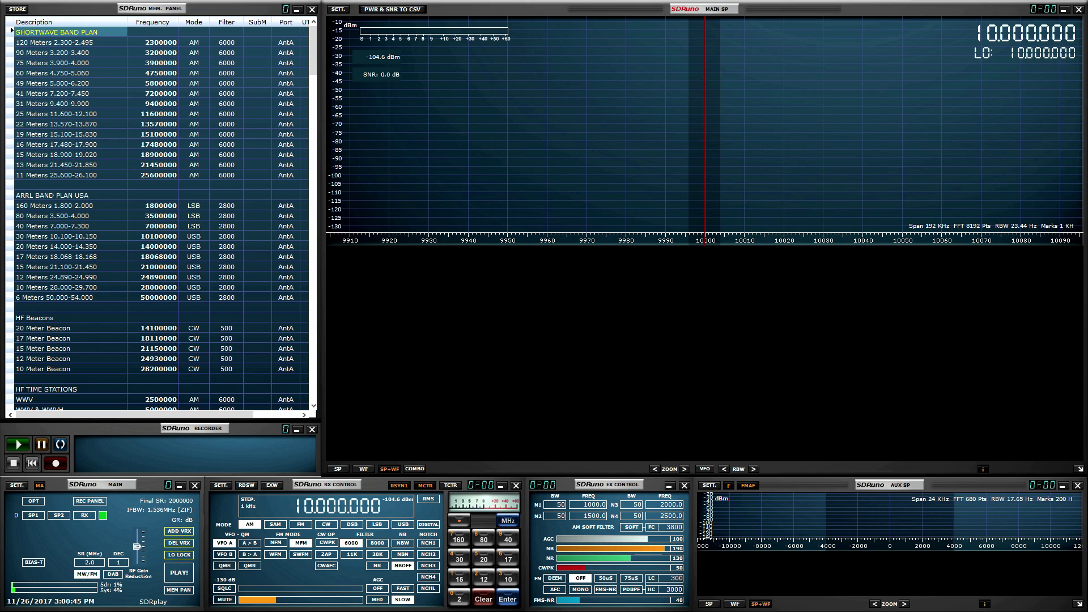
{"action": "left_click", "coordinate": [708, 487]}
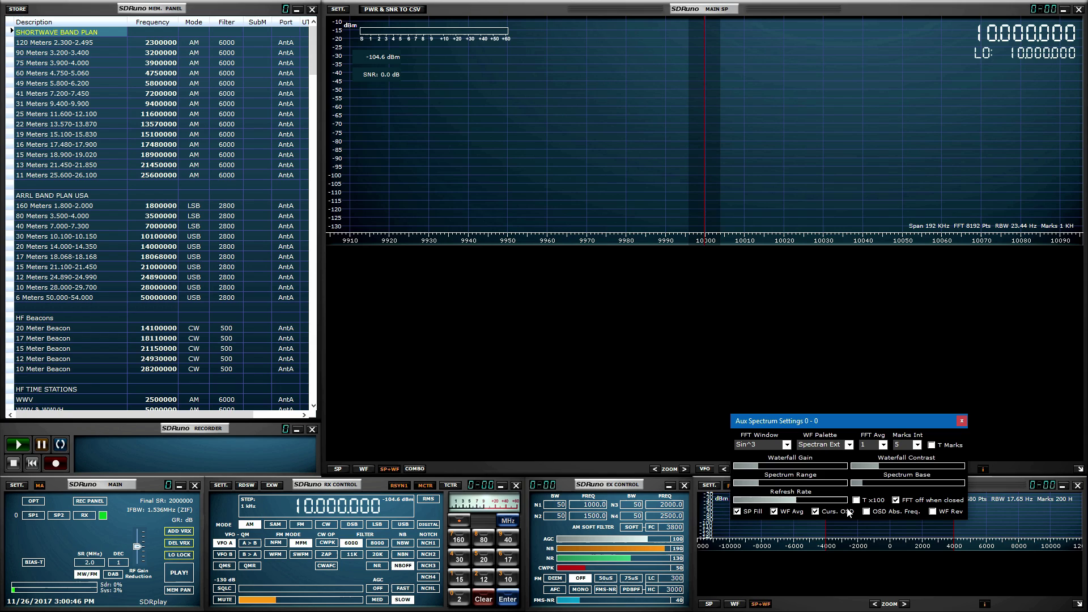
{"action": "left_click", "coordinate": [961, 420]}
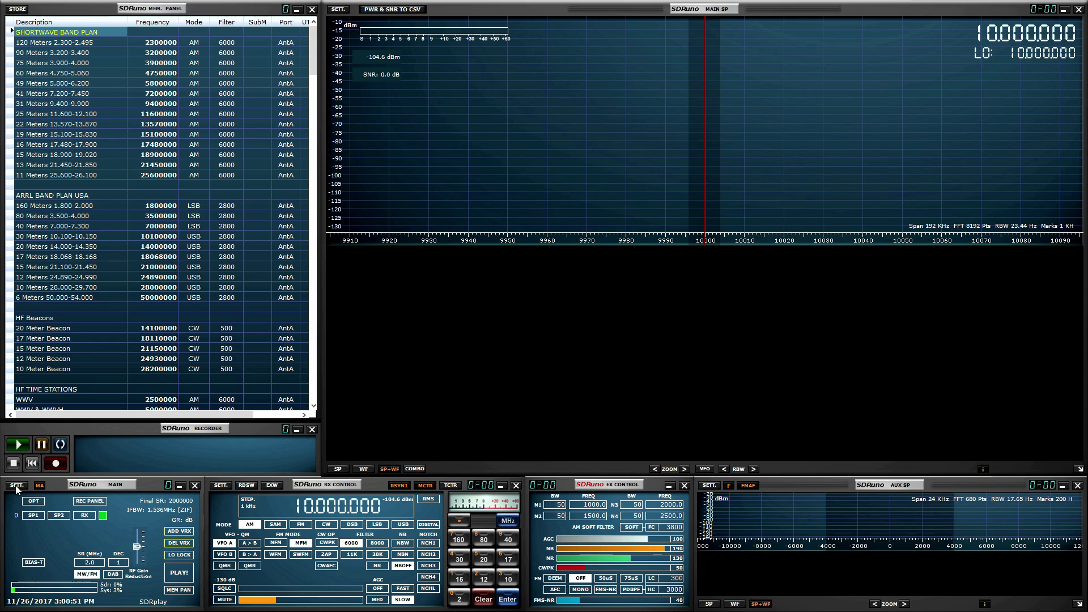
- Zoom the main spectrum out to a 2000 kHz span and tune the receiver to 10.107.000
{"action": "left_click", "coordinate": [323, 495]}
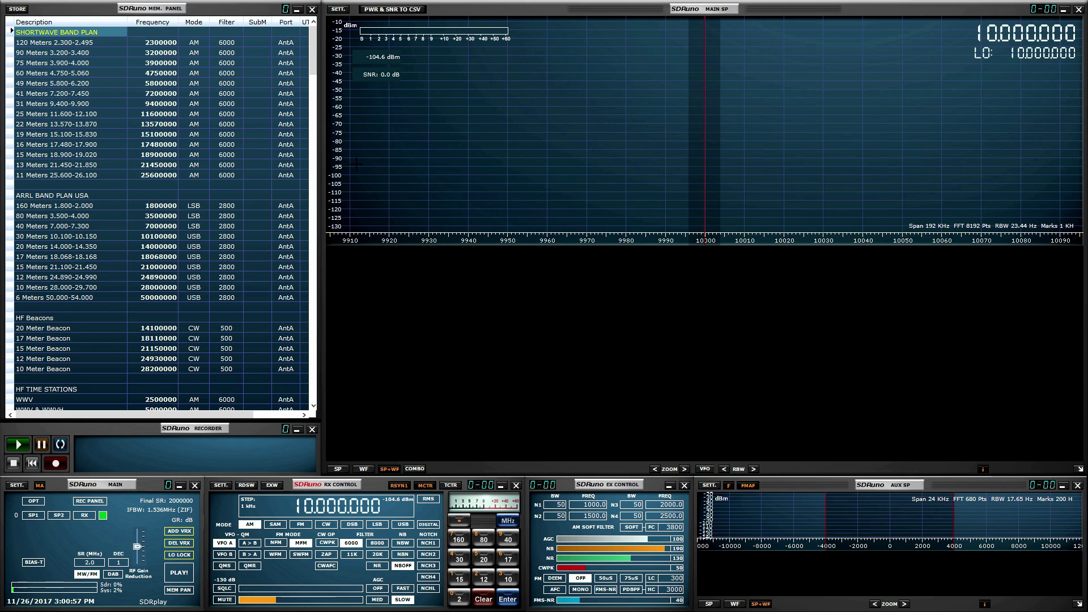
{"action": "left_click", "coordinate": [1035, 86]}
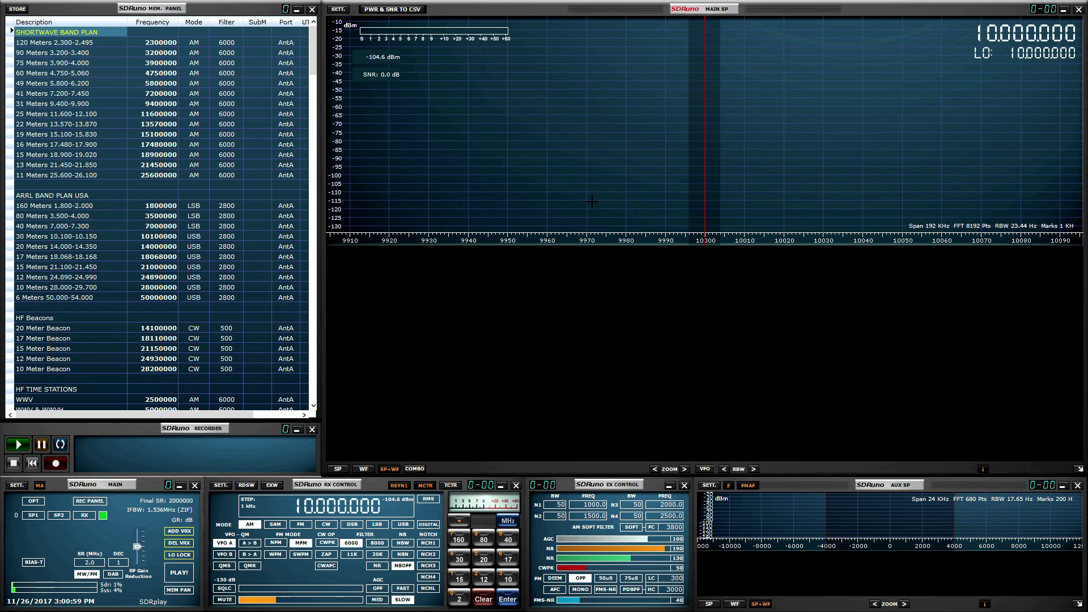
{"action": "scroll", "coordinate": [744, 175], "scroll_direction": "down", "scroll_amount": 3}
{"action": "left_click", "coordinate": [745, 174]}
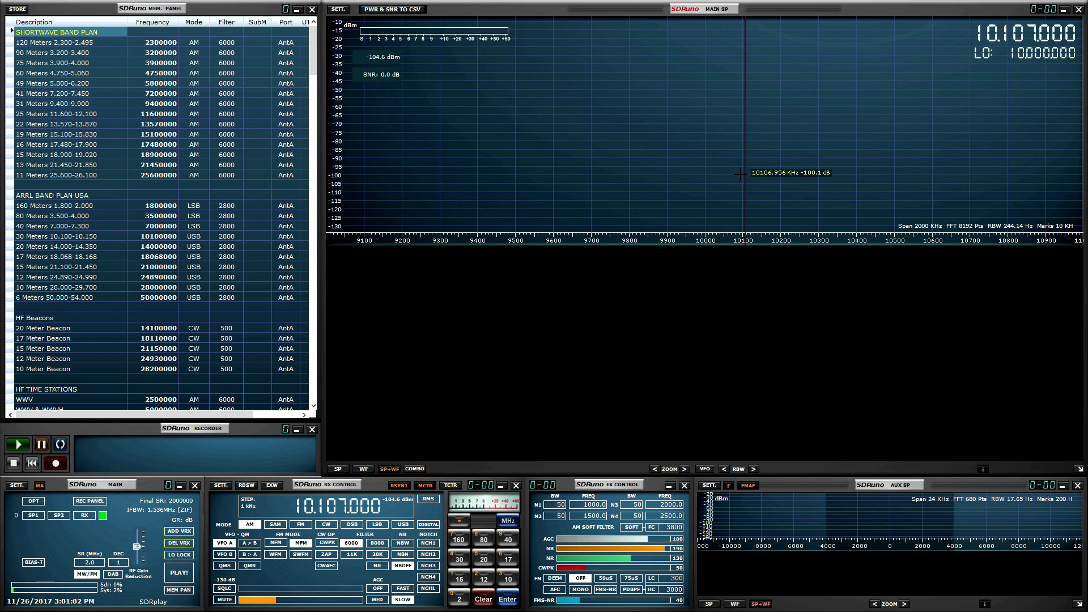
- Start the receiver and lower the RX Control audio volume to its minimum
{"action": "left_click", "coordinate": [182, 572]}
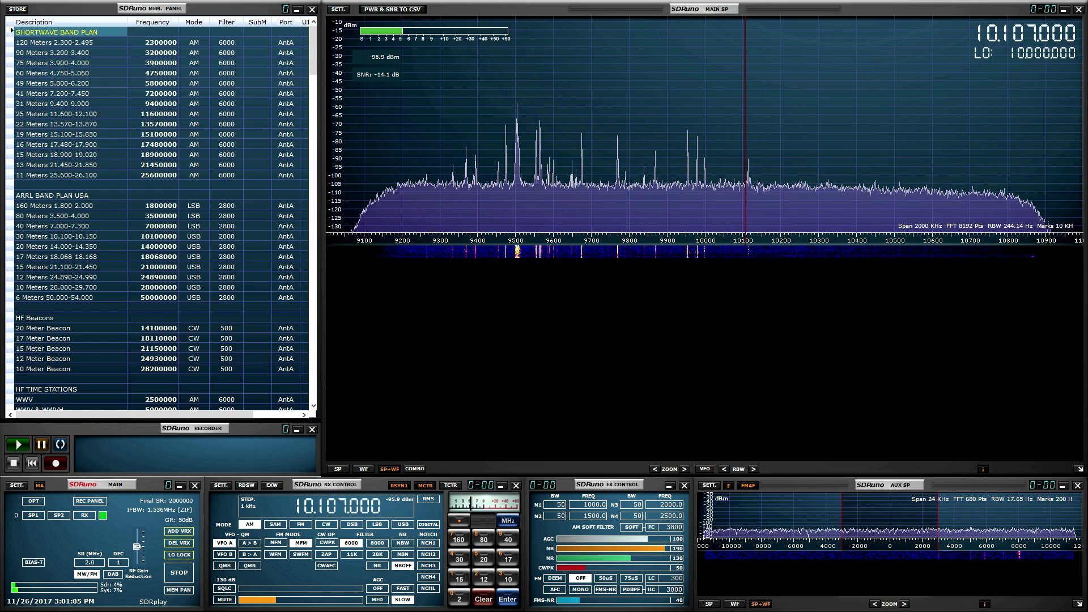
{"action": "left_click", "coordinate": [365, 576]}
{"action": "left_click_drag", "start_coordinate": [270, 606], "coordinate": [239, 605]}
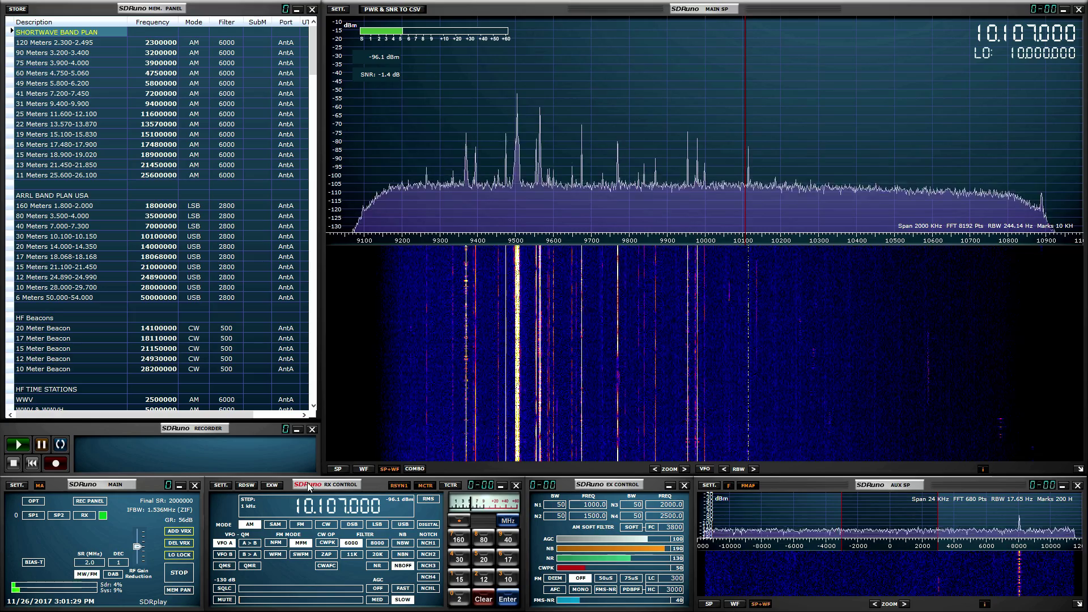
- Set the receiver frequency to 10.000.000 and zoom the main spectrum in to a 1000 kHz span
{"action": "type", "text": "010000"}
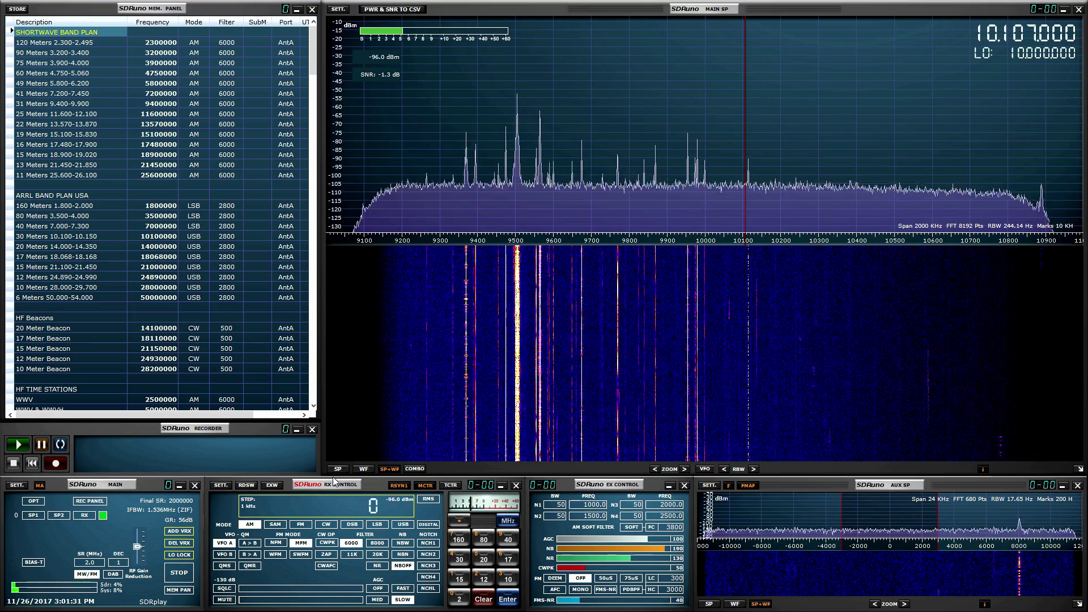
{"action": "type", "text": "000.000"}
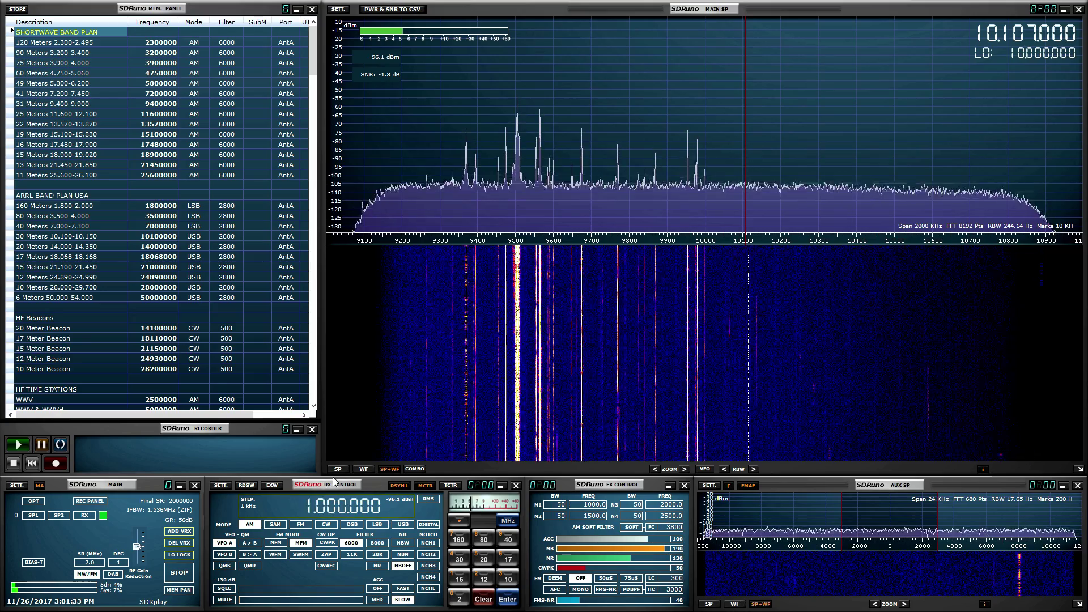
{"action": "key", "text": "Return"}
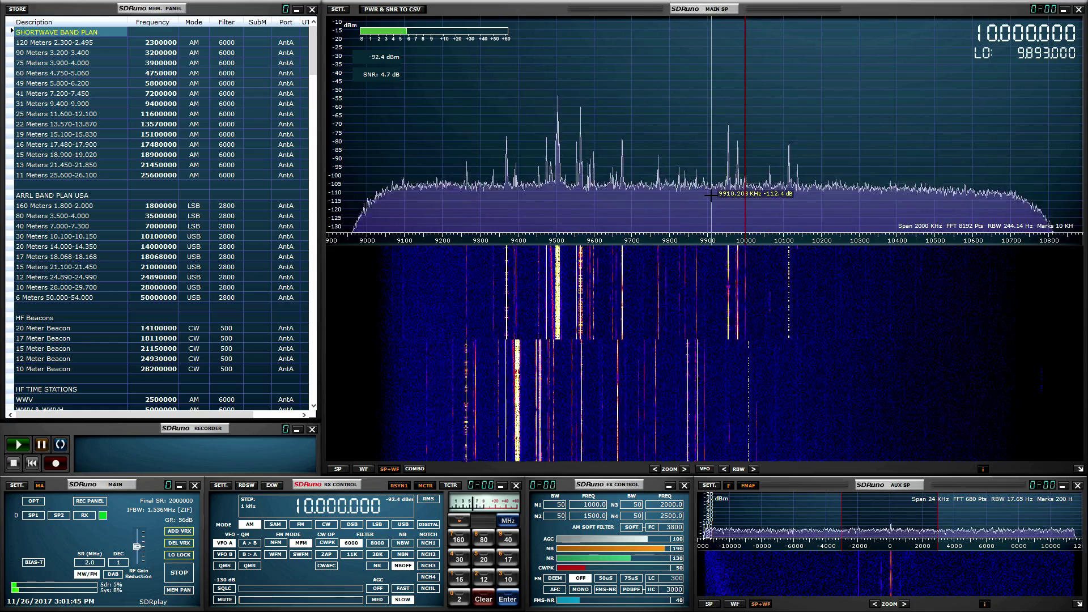
{"action": "left_click", "coordinate": [685, 469]}
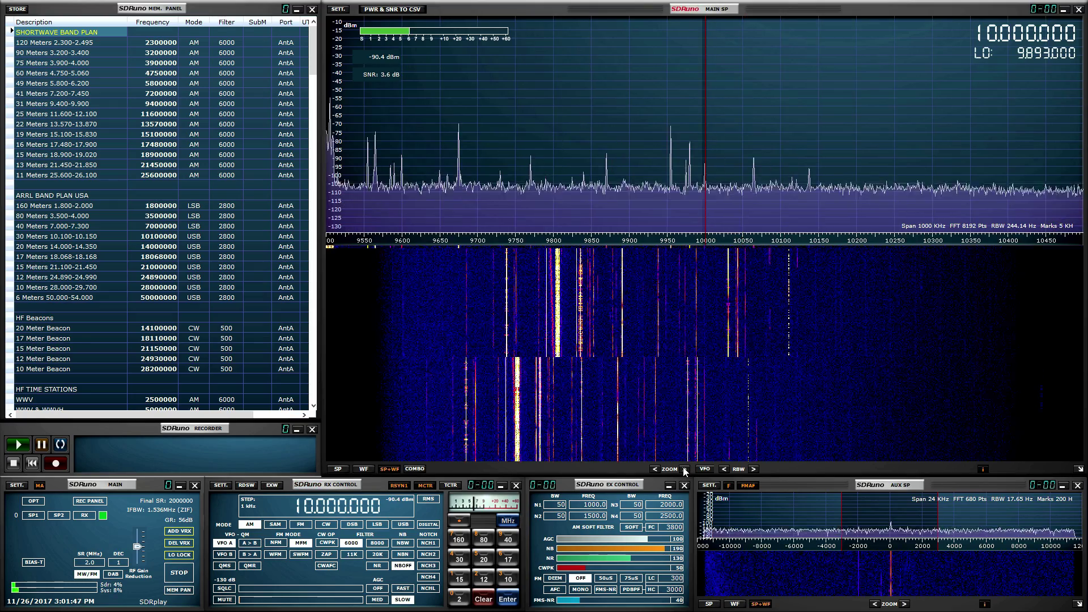
- Zoom the main spectrum in to a 125 kHz span, and back out to a 2000 kHz span
{"action": "left_click", "coordinate": [685, 469]}
{"action": "left_click", "coordinate": [685, 469]}
{"action": "left_click", "coordinate": [685, 469]}
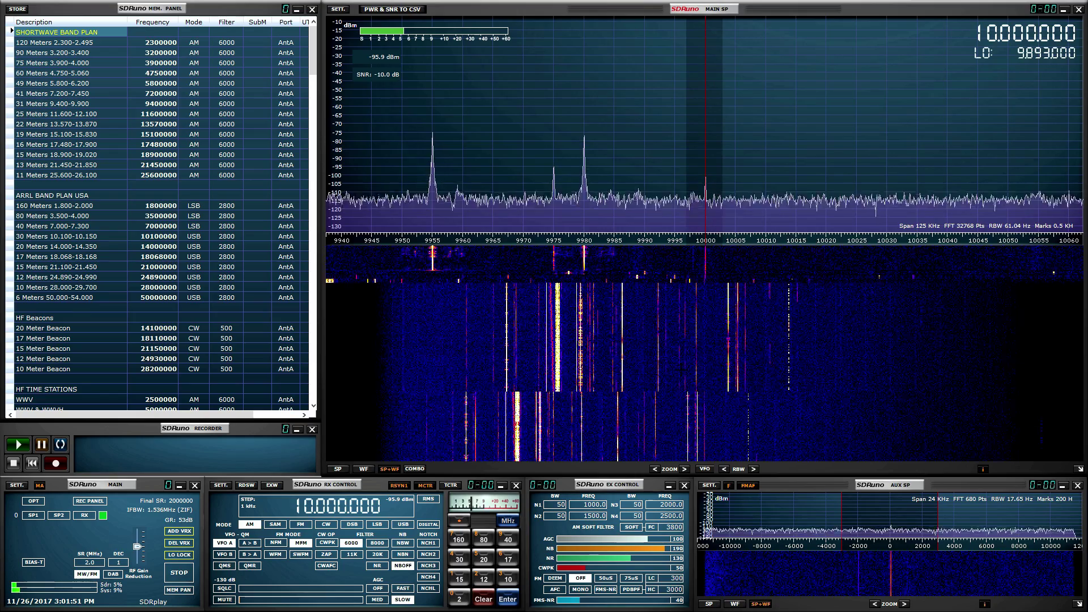
{"action": "left_click", "coordinate": [655, 469]}
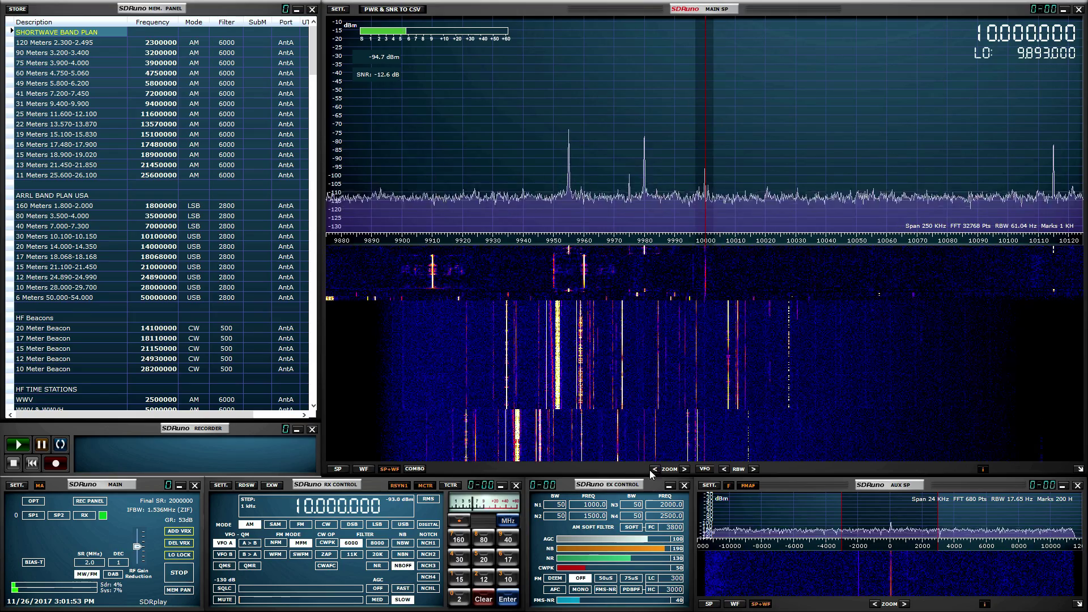
{"action": "left_click", "coordinate": [655, 469]}
{"action": "left_click", "coordinate": [655, 469]}
{"action": "left_click", "coordinate": [654, 469]}
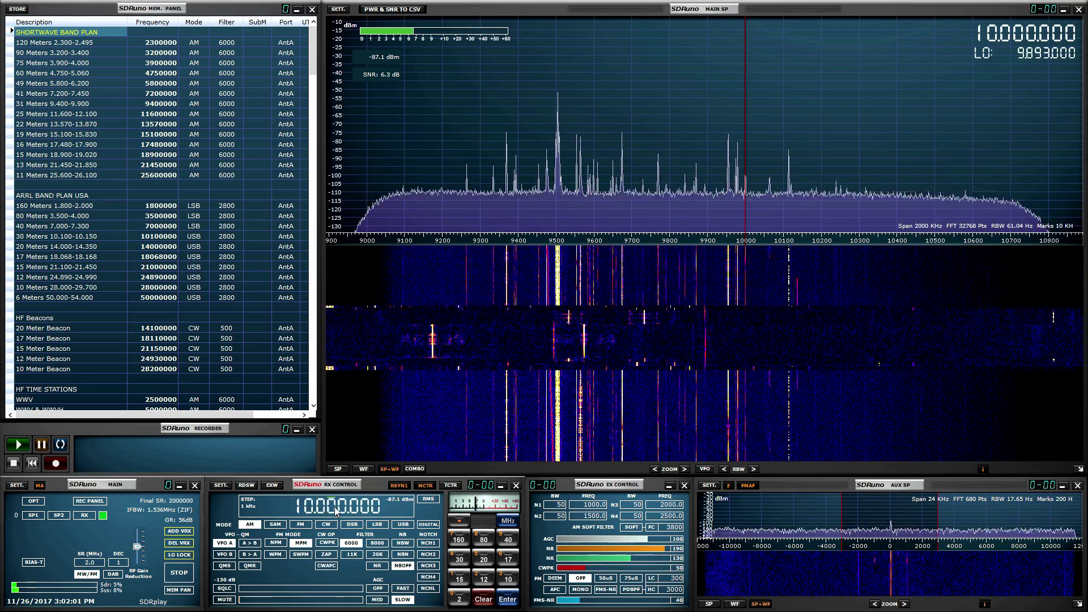
- Tune the receiver down to 9.000.000 and up to 12.000.000, try another demodulation mode and return to AM
{"action": "scroll", "coordinate": [310, 510], "scroll_direction": "down", "scroll_amount": 3}
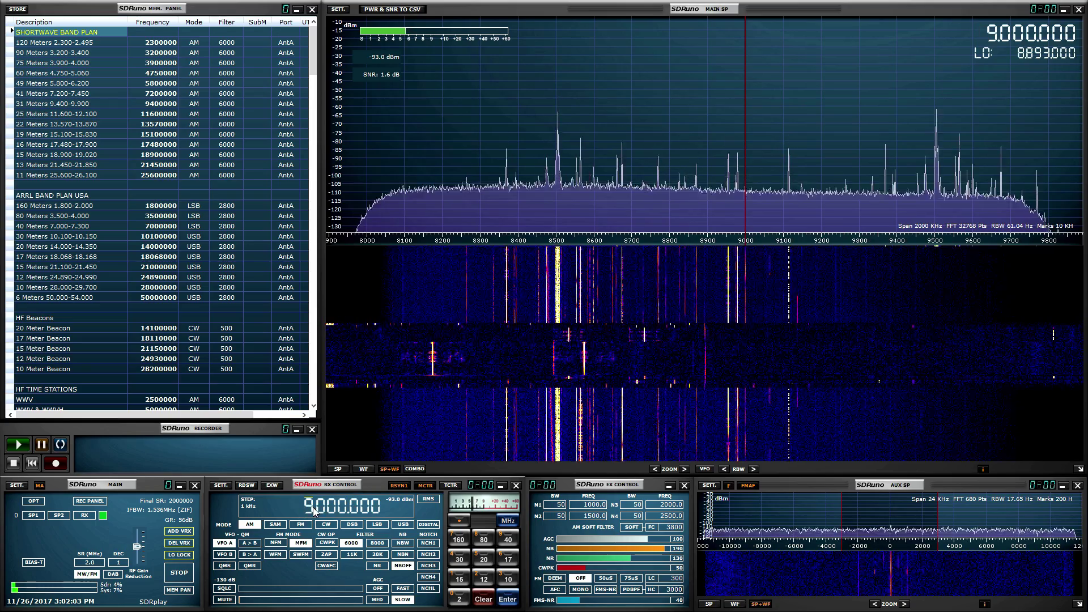
{"action": "scroll", "coordinate": [314, 510], "scroll_direction": "up", "scroll_amount": 5}
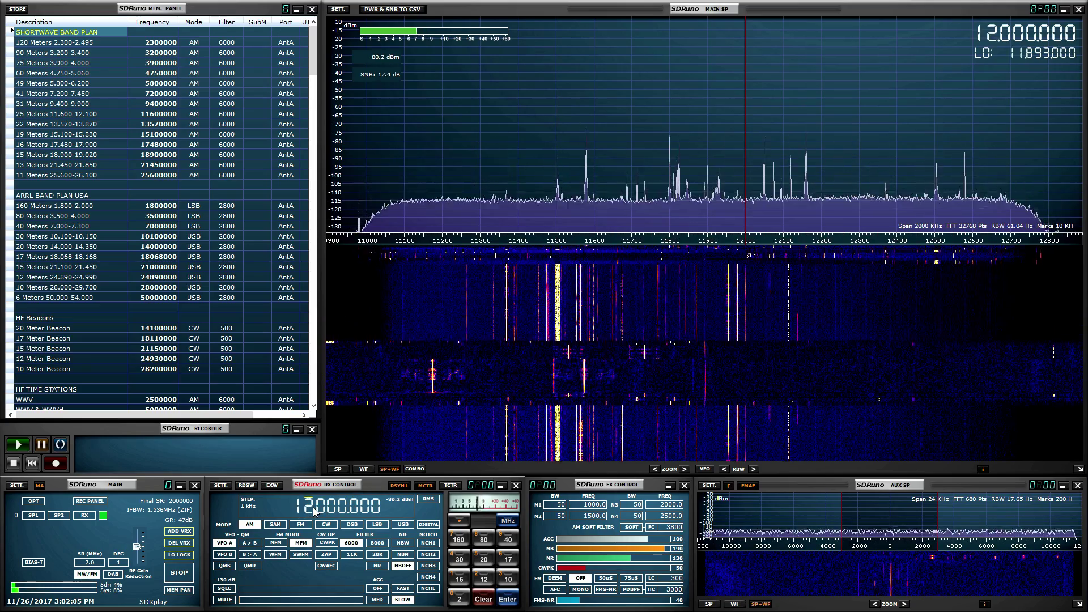
{"action": "left_click", "coordinate": [301, 524]}
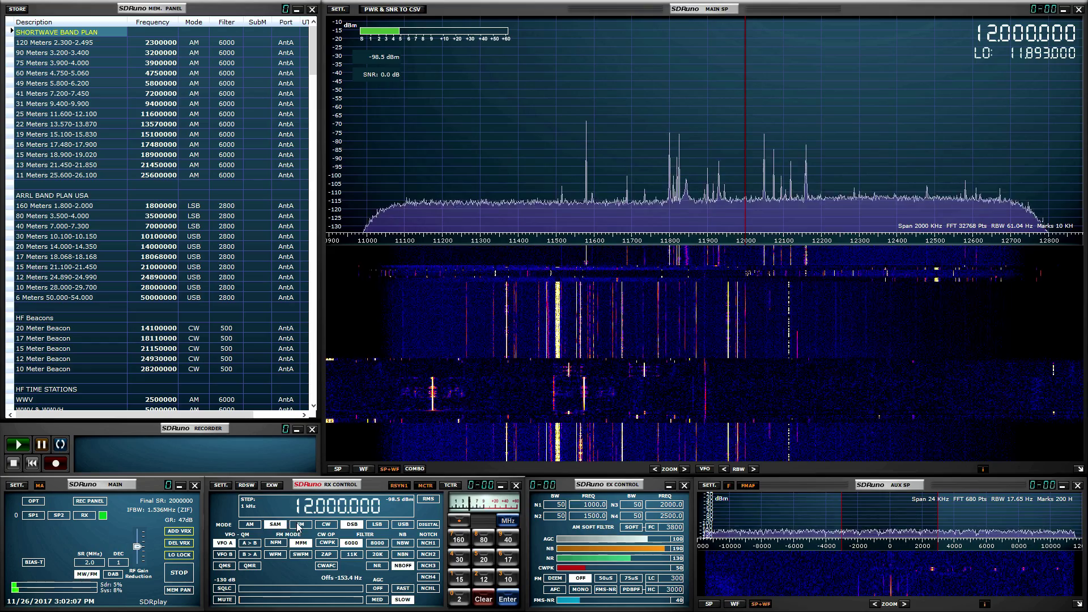
{"action": "left_click", "coordinate": [252, 524]}
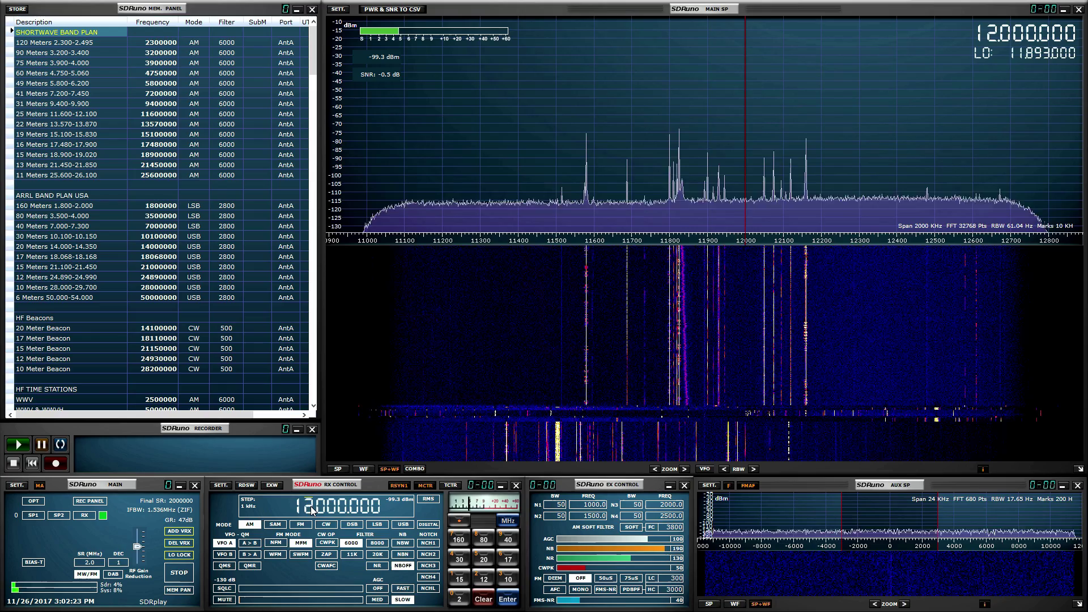
- Tune the receiver to 9.700.000 and raise the RX Control audio volume slightly above minimum
{"action": "scroll", "coordinate": [313, 510], "scroll_direction": "down", "scroll_amount": 3}
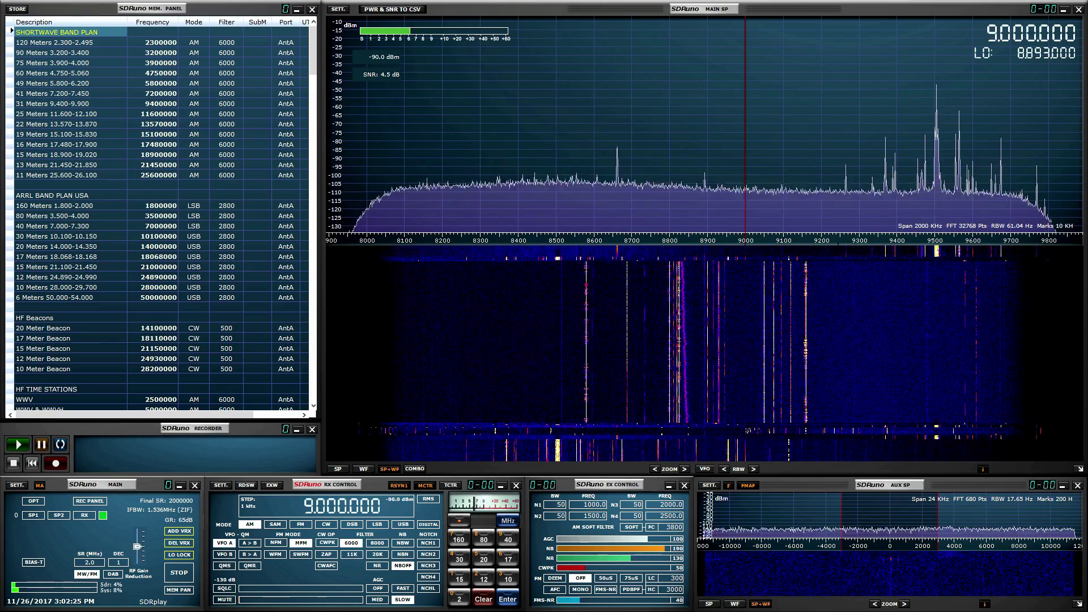
{"action": "scroll", "coordinate": [324, 511], "scroll_direction": "up", "scroll_amount": 7}
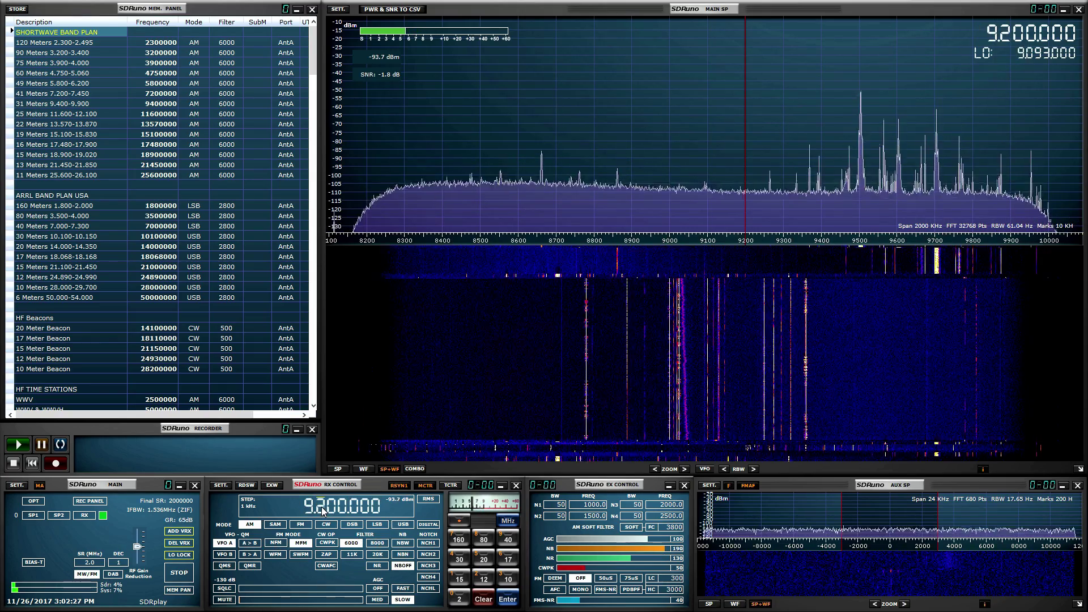
{"action": "left_click", "coordinate": [253, 600]}
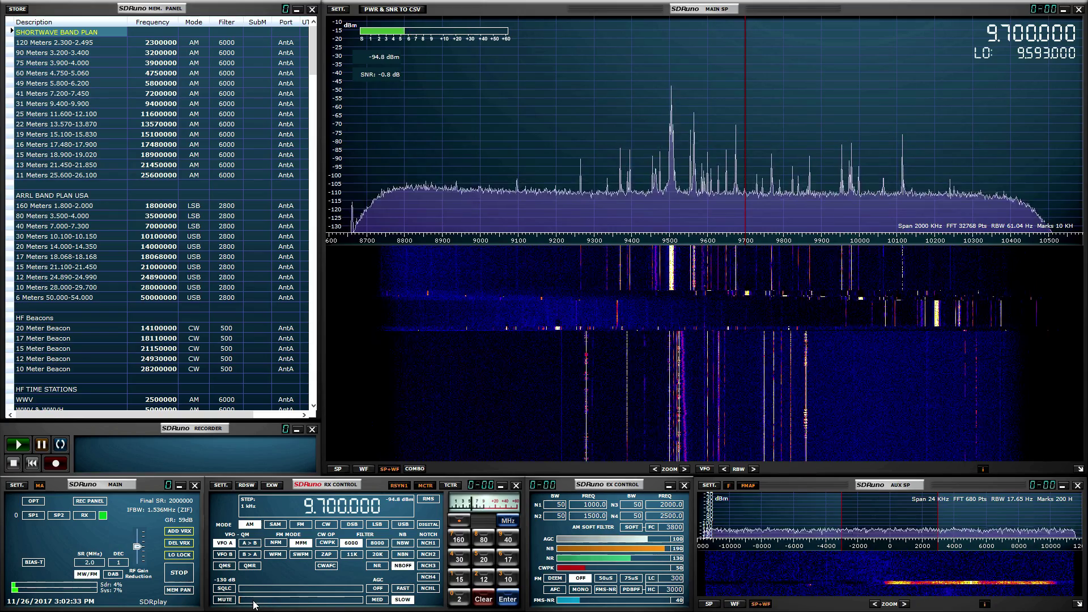
- Tune to the strong peak at 9.506.000 in the main spectrum and settle on the neighbouring signal at 9.475.000
{"action": "left_click", "coordinate": [673, 142]}
{"action": "scroll", "coordinate": [686, 228], "scroll_direction": "down", "scroll_amount": 2}
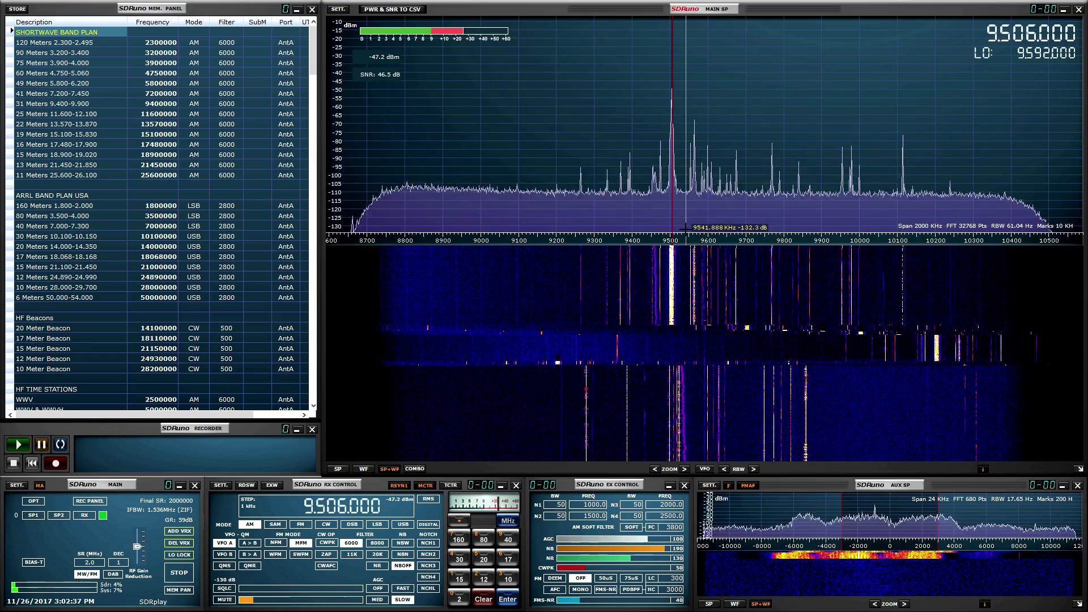
{"action": "left_click", "coordinate": [659, 171]}
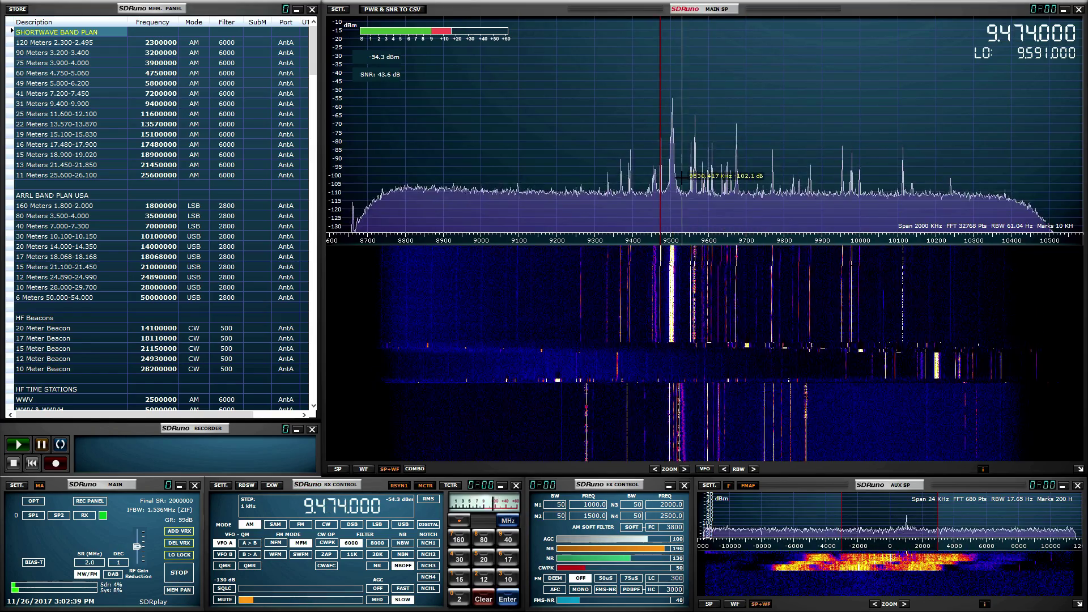
{"action": "scroll", "coordinate": [682, 176], "scroll_direction": "up", "scroll_amount": 2}
{"action": "scroll", "coordinate": [682, 176], "scroll_direction": "down", "scroll_amount": 1}
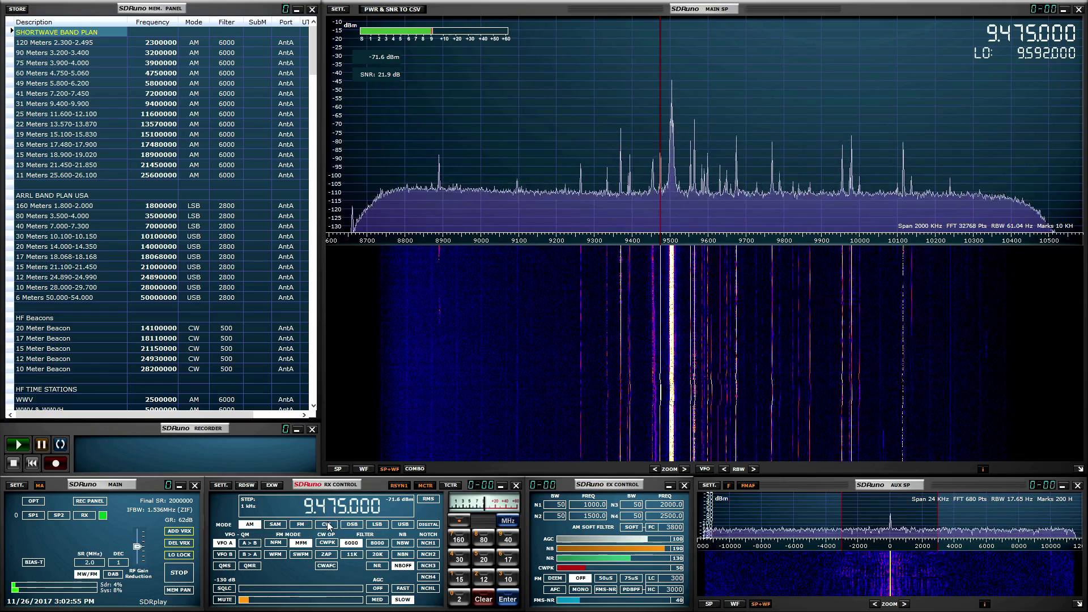
- Switch the receiver to FM, try the NFM, WFM and SWFM submodes, and return to AM mode
{"action": "left_click", "coordinate": [300, 524]}
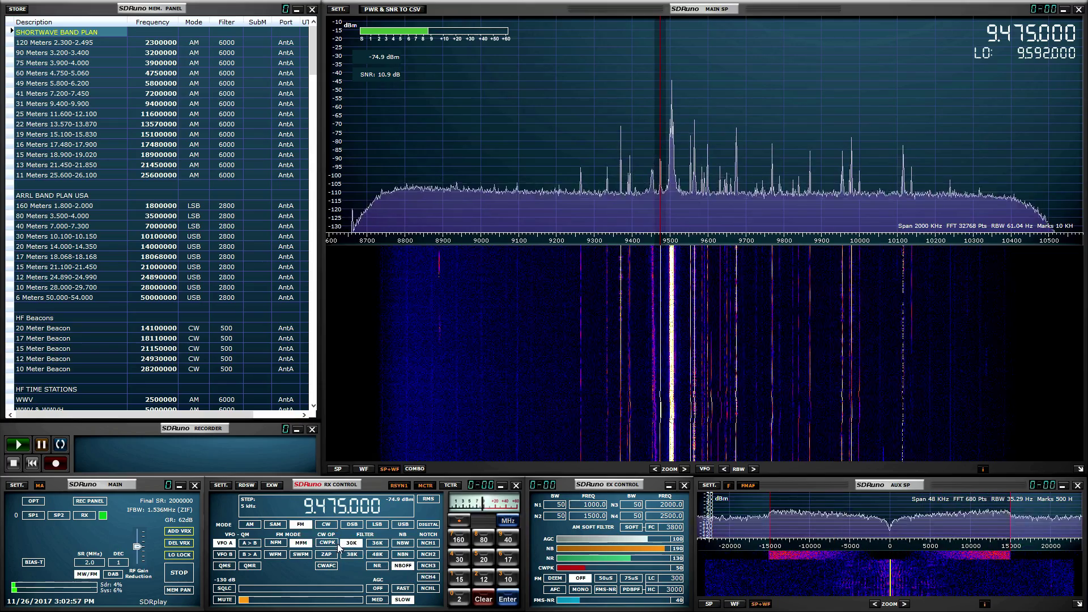
{"action": "left_click", "coordinate": [277, 543]}
{"action": "left_click", "coordinate": [277, 554]}
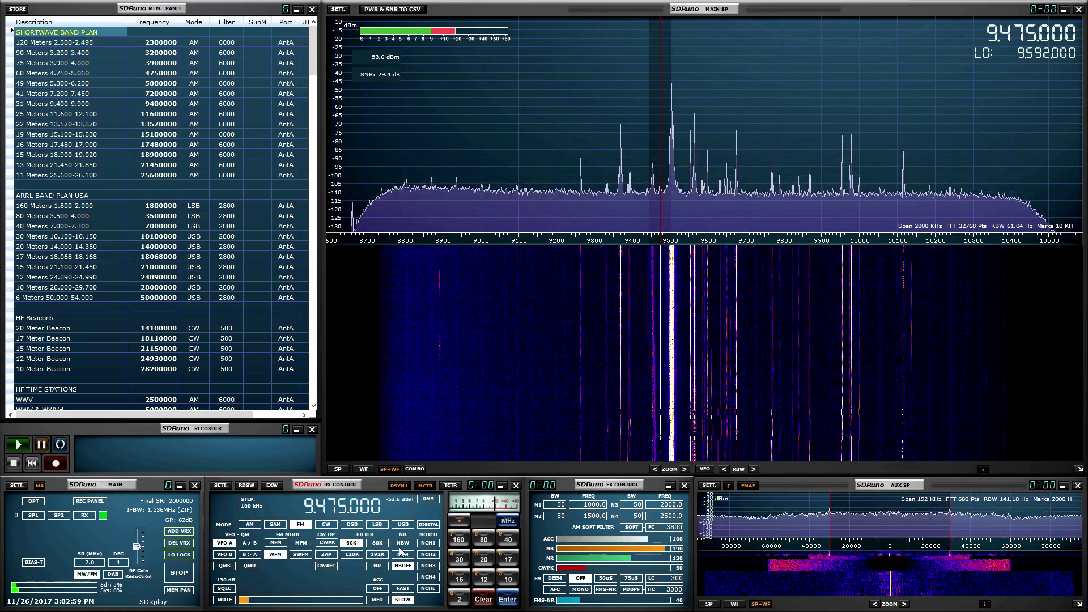
{"action": "left_click", "coordinate": [301, 554]}
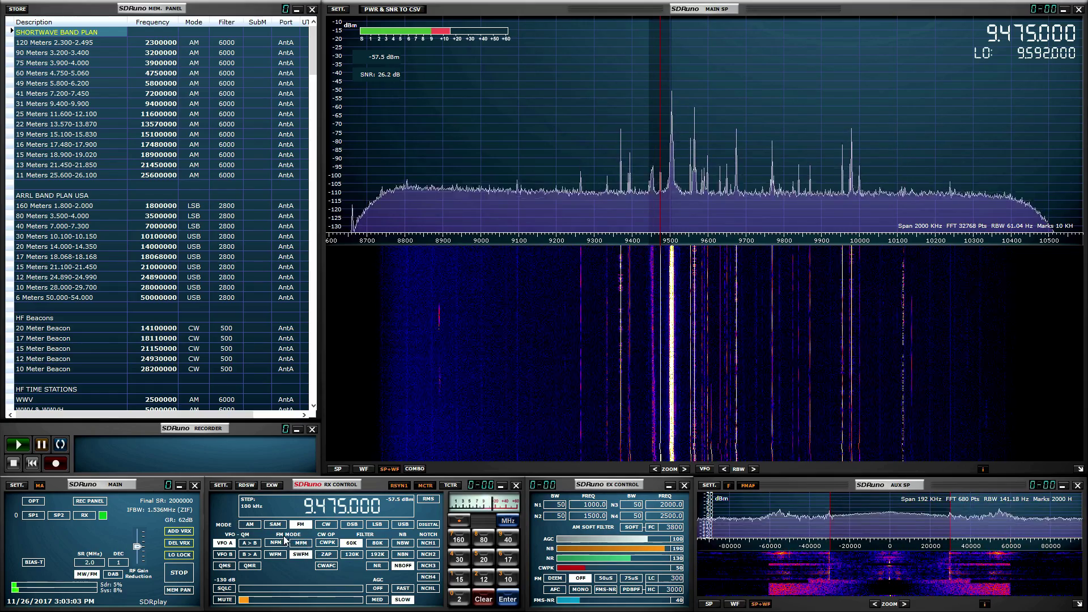
{"action": "left_click", "coordinate": [253, 527]}
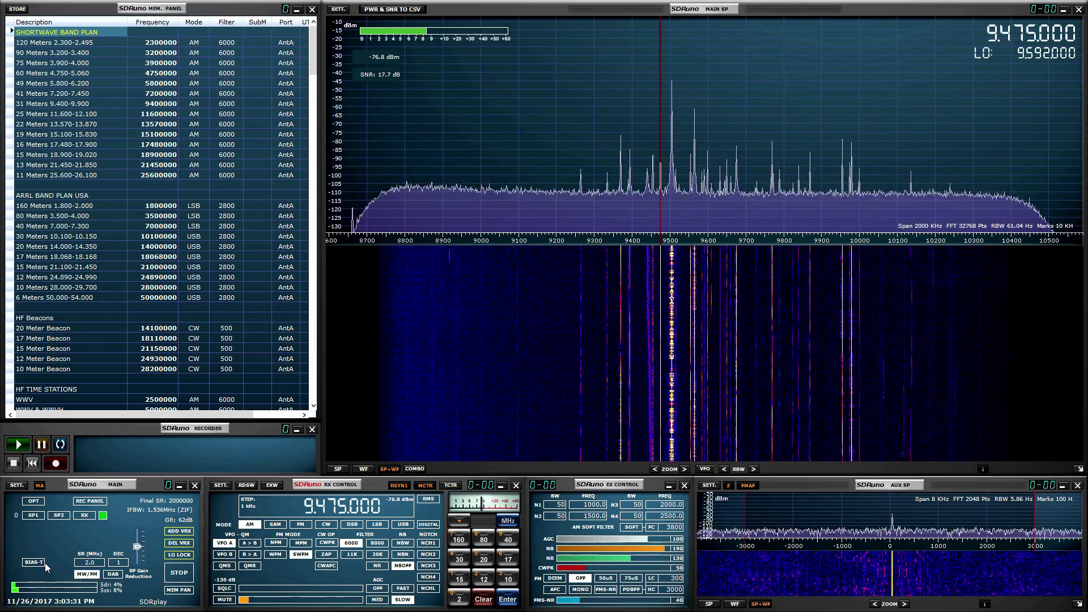
- Check the sample rate setting and the RF gain reduction slider of the Main panel
{"action": "left_click", "coordinate": [95, 562]}
{"action": "left_click", "coordinate": [78, 556]}
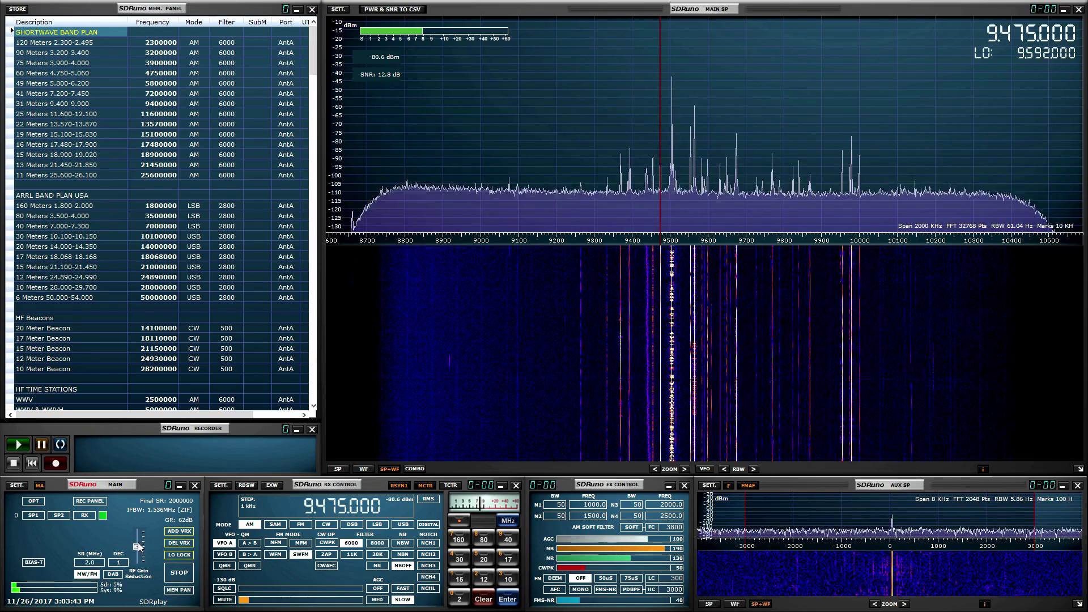
{"action": "mouse_move", "coordinate": [139, 547]}
{"action": "left_mouse_down"}
{"action": "mouse_move", "coordinate": [137, 567]}
{"action": "mouse_move", "coordinate": [137, 547]}
{"action": "left_mouse_up"}
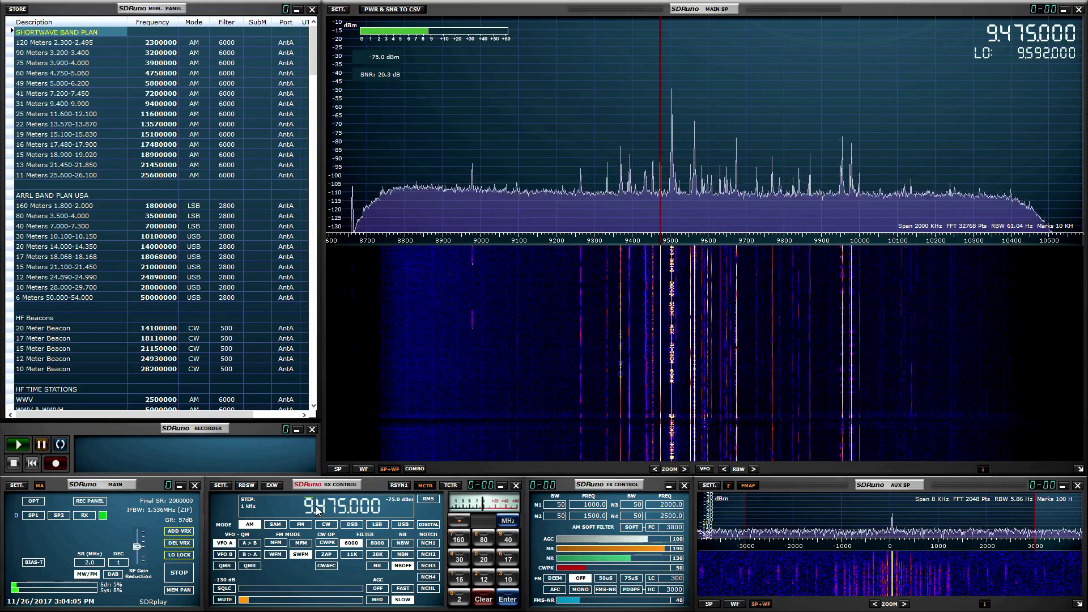
- Try digit-by-digit tuning from 3.475.000 back to 9.475.000 and up to 11.175.000
{"action": "scroll", "coordinate": [314, 505], "scroll_direction": "down", "scroll_amount": 2}
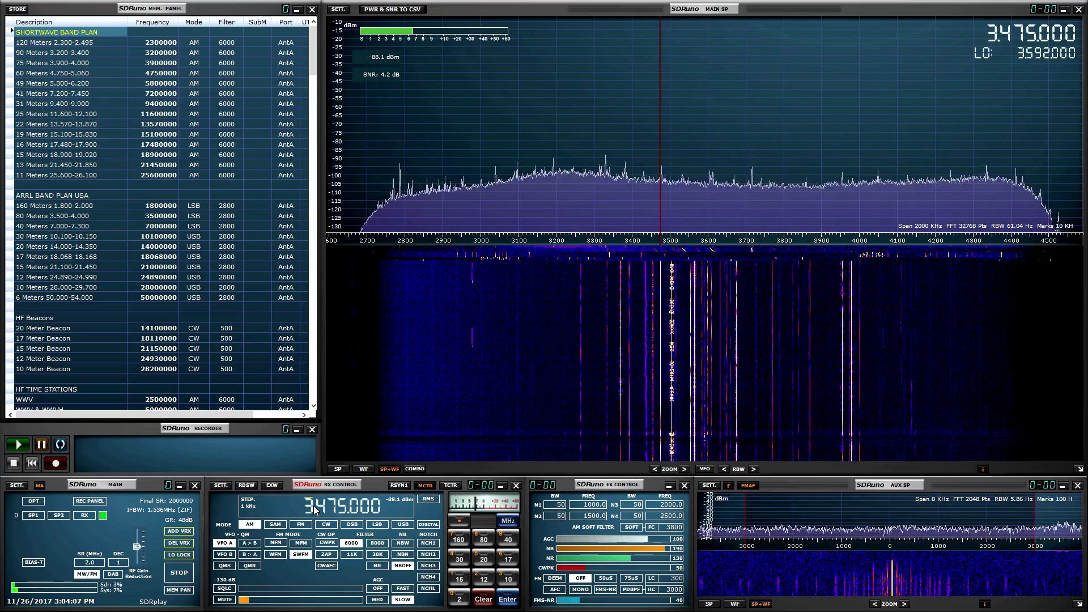
{"action": "scroll", "coordinate": [314, 506], "scroll_direction": "up", "scroll_amount": 2}
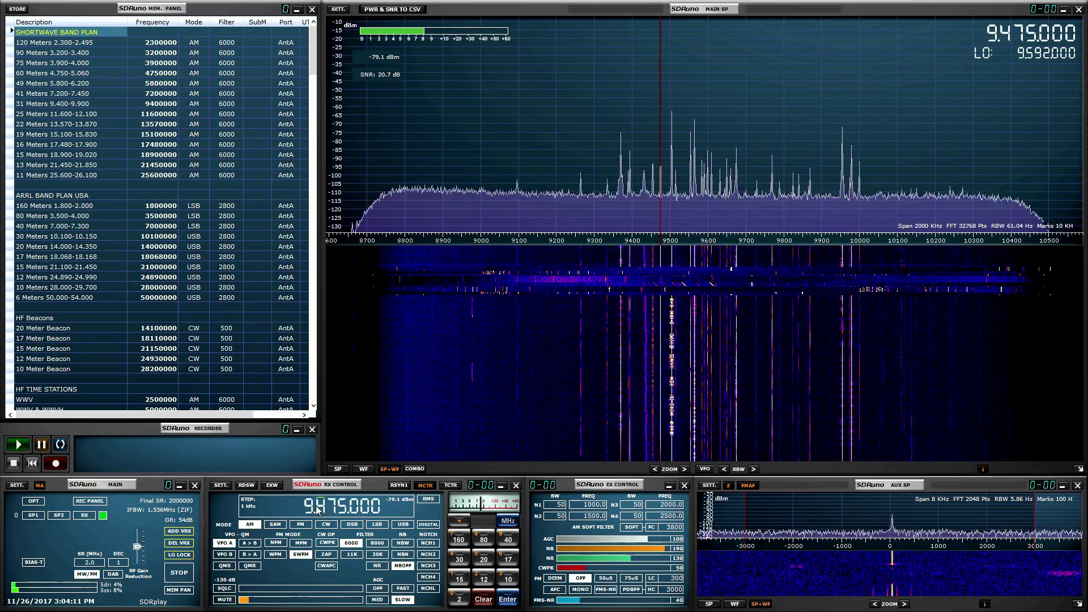
{"action": "scroll", "coordinate": [324, 510], "scroll_direction": "up", "scroll_amount": 4}
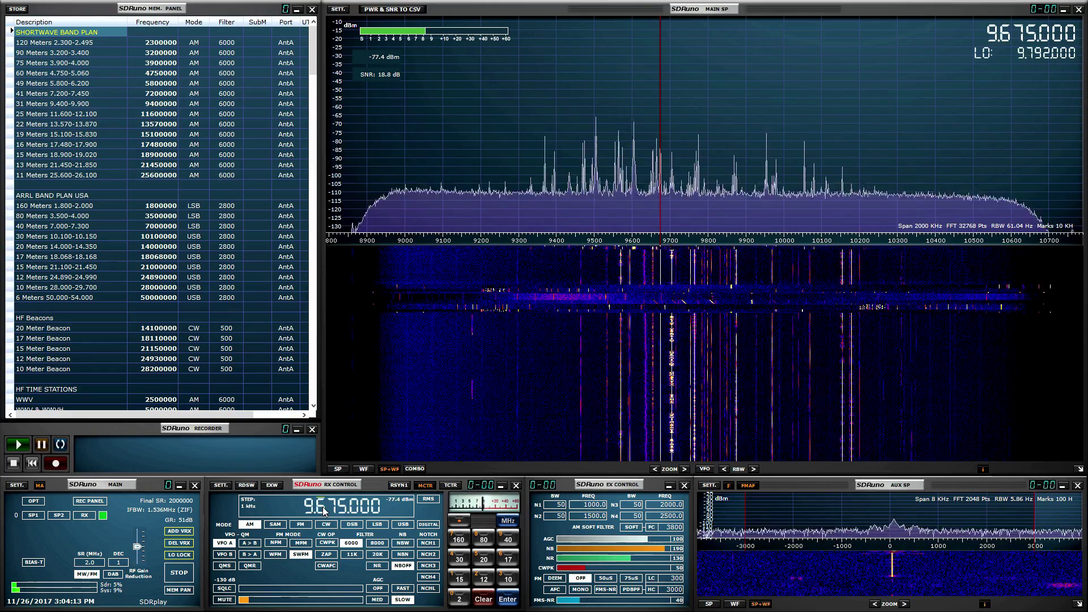
{"action": "scroll", "coordinate": [324, 510], "scroll_direction": "up", "scroll_amount": 13}
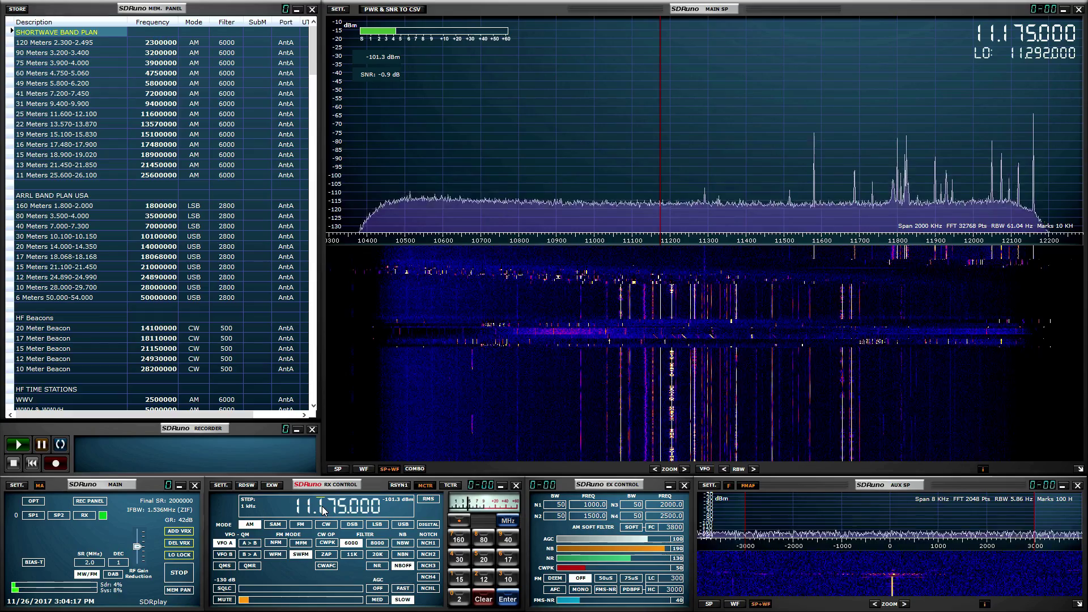
- Enter 15000000 directly as the receiver frequency
{"action": "left_click", "coordinate": [324, 510]}
{"action": "type", "text": "15000000"}
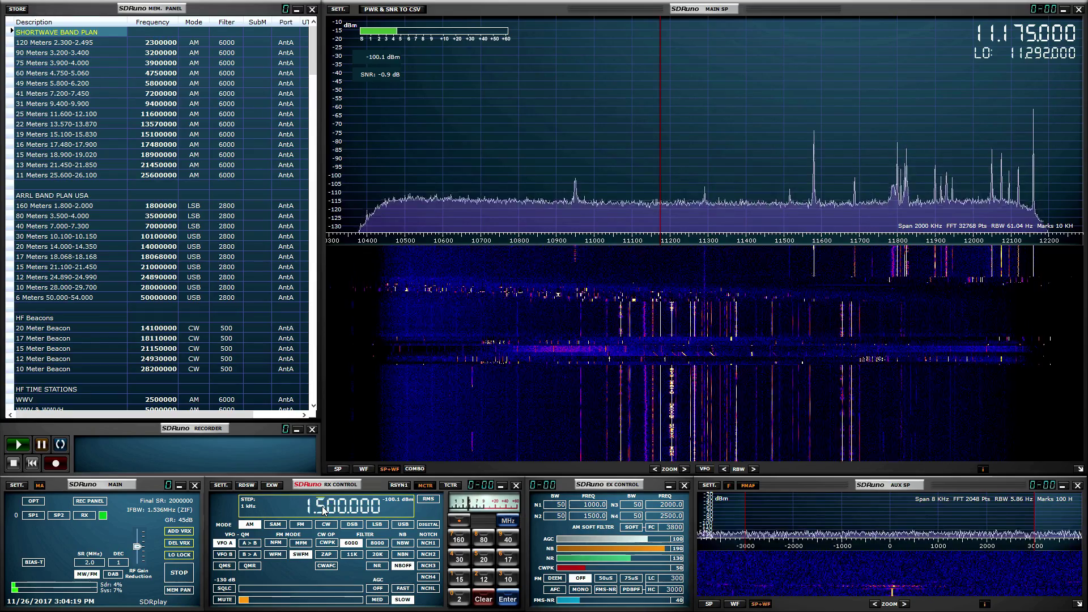
{"action": "key", "text": "Return"}
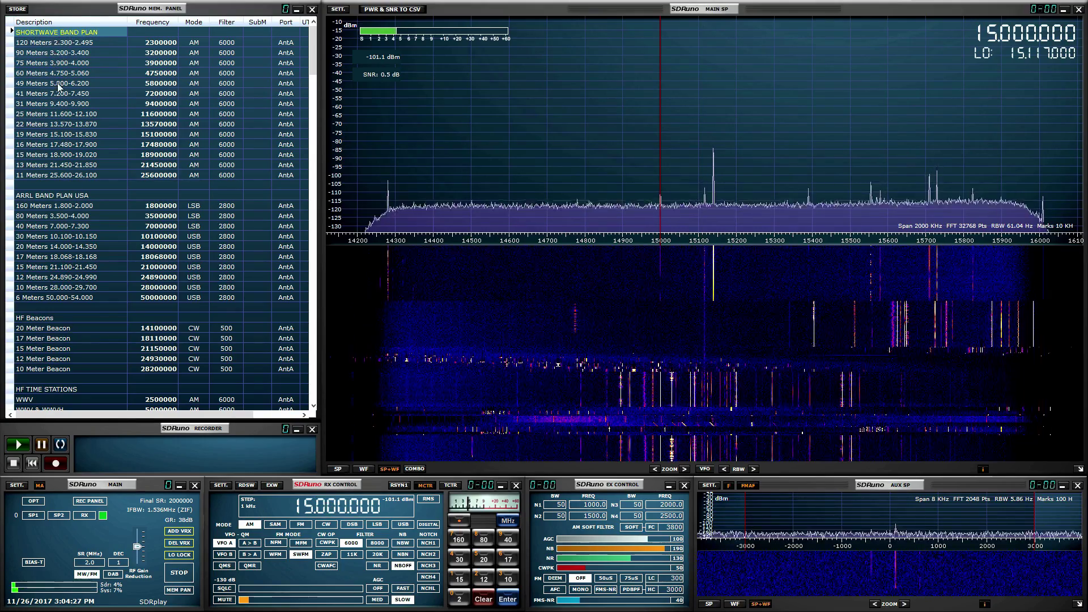
- Recall the 22 and 13 Meters shortwave entries, then the 15 and 30 Meters ARRL entries from the memory list
{"action": "left_click", "coordinate": [38, 125]}
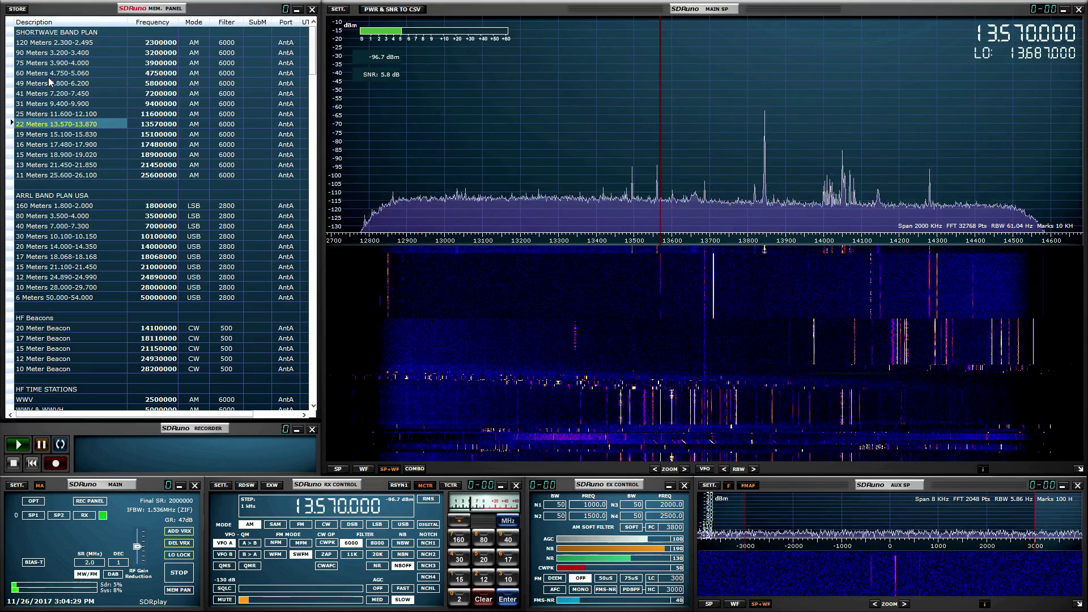
{"action": "left_click", "coordinate": [48, 74]}
{"action": "left_click", "coordinate": [55, 165]}
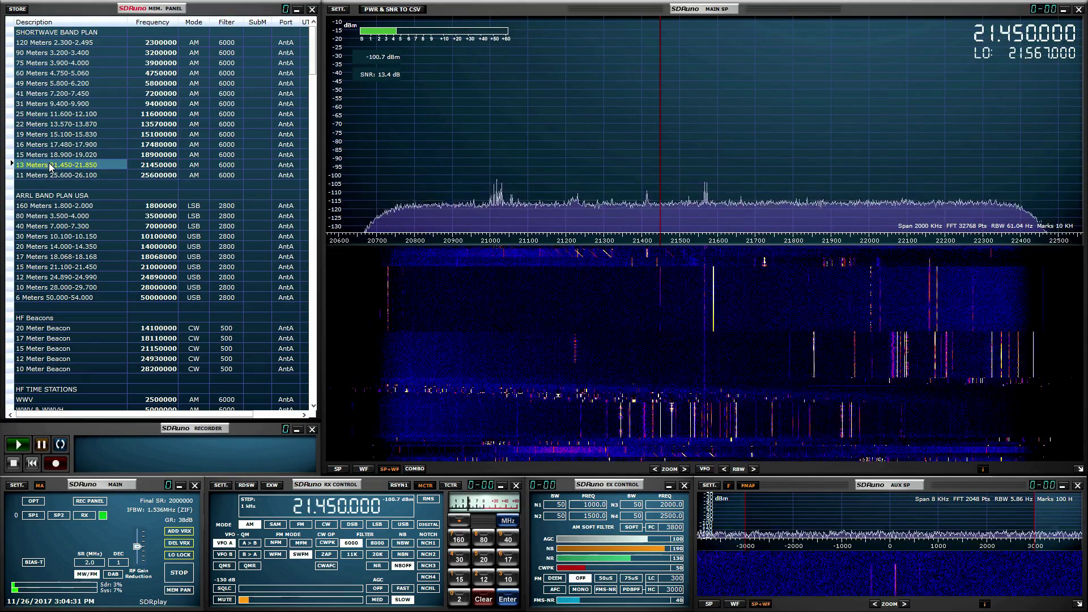
{"action": "left_click", "coordinate": [57, 266]}
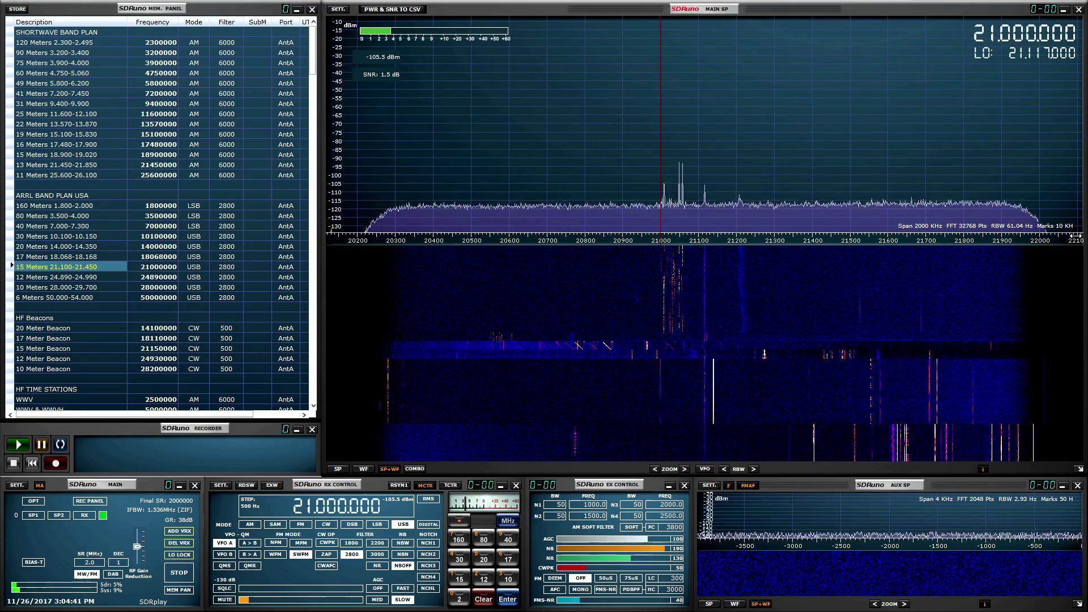
{"action": "double_click", "coordinate": [59, 235]}
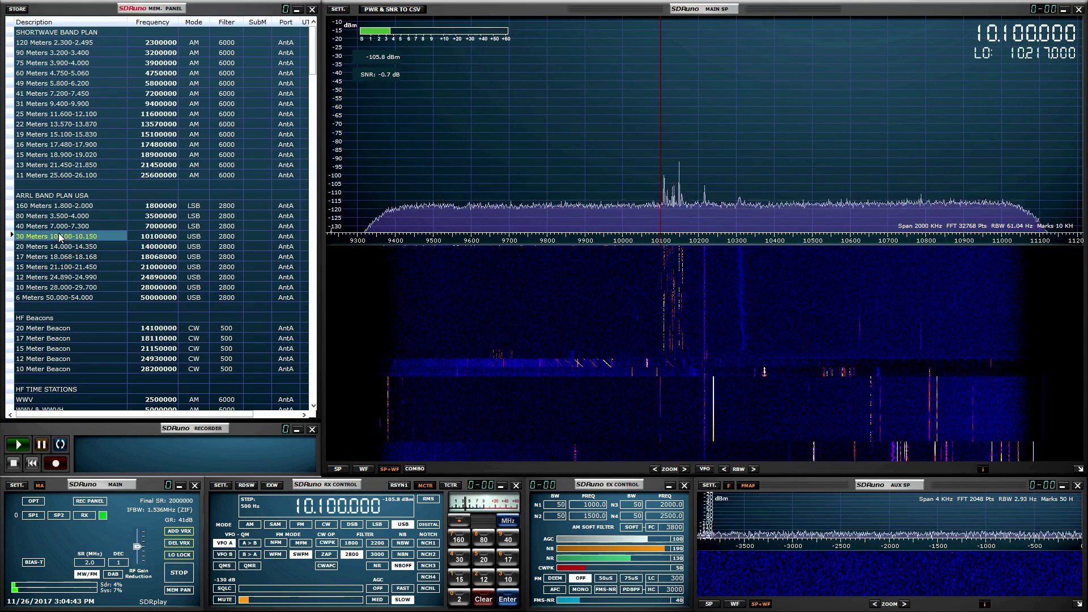
- Tune to the signal at 9.955.000 in the main spectrum and receive it in AM with the 11K filter
{"action": "left_click", "coordinate": [611, 207]}
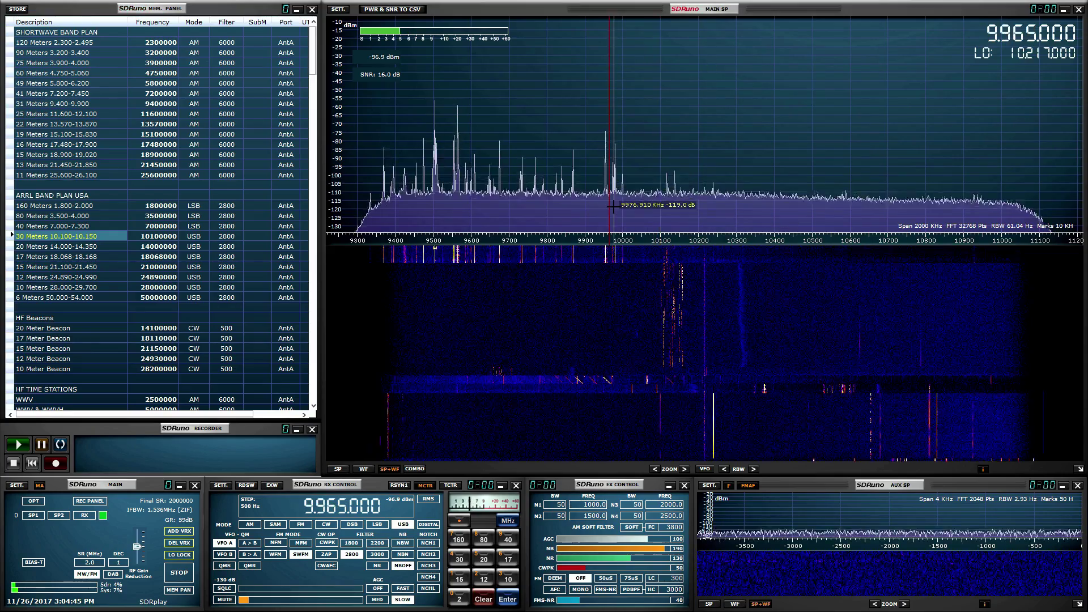
{"action": "scroll", "coordinate": [612, 207], "scroll_direction": "down", "scroll_amount": 11}
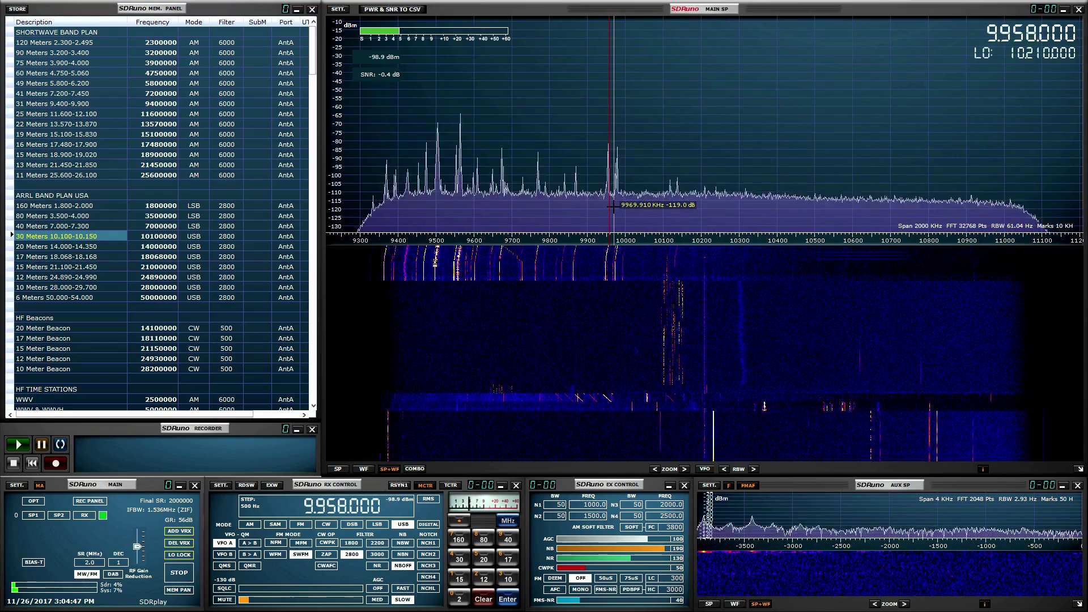
{"action": "scroll", "coordinate": [612, 207], "scroll_direction": "down", "scroll_amount": 3}
{"action": "scroll", "coordinate": [612, 207], "scroll_direction": "up", "scroll_amount": 2}
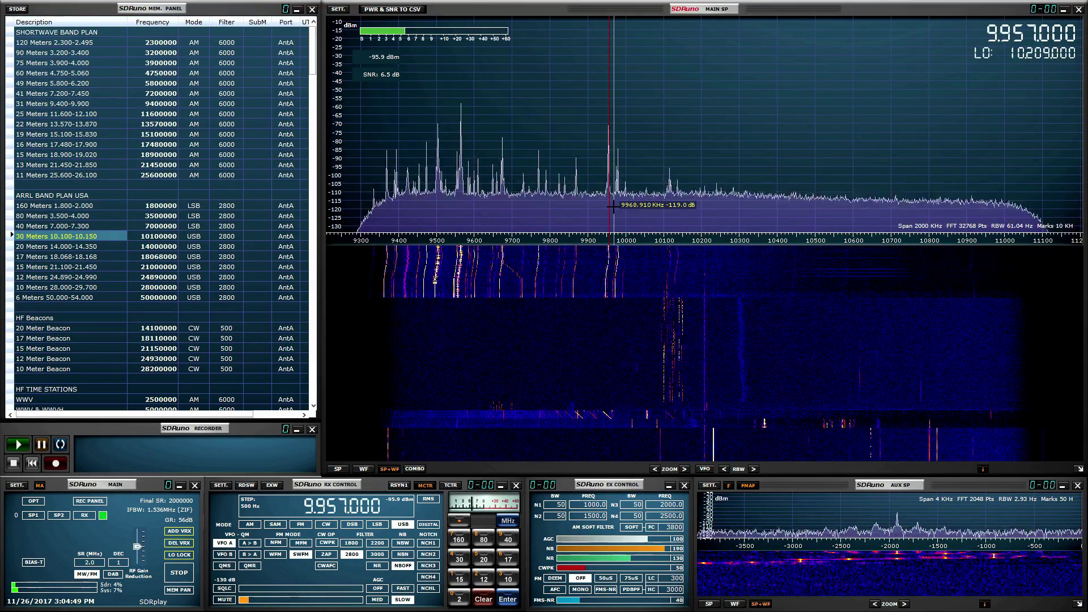
{"action": "left_click", "coordinate": [249, 524]}
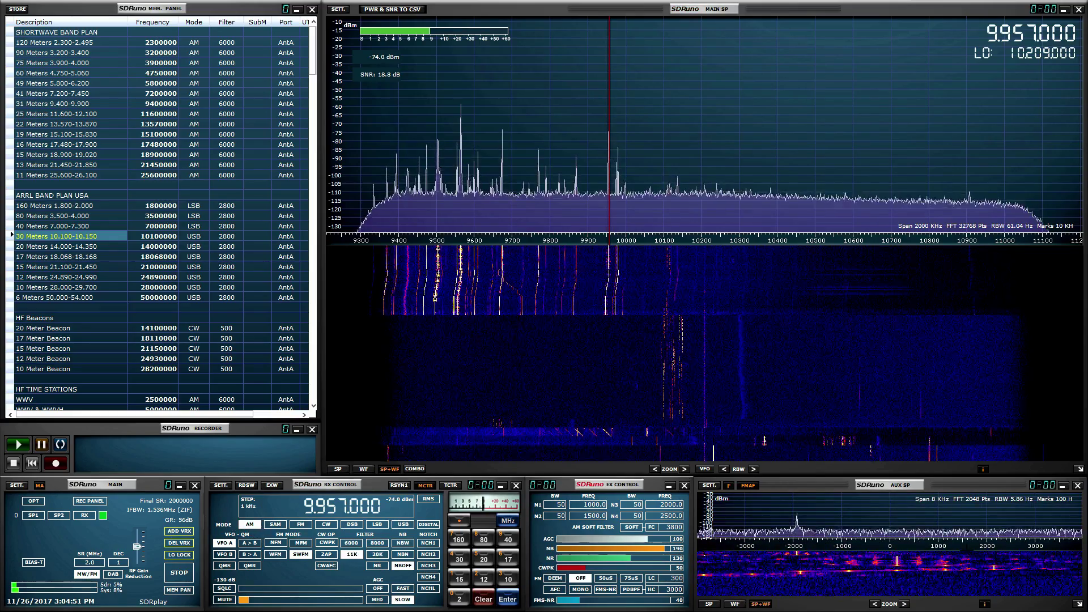
{"action": "scroll", "coordinate": [701, 135], "scroll_direction": "down", "scroll_amount": 4}
{"action": "scroll", "coordinate": [693, 136], "scroll_direction": "up", "scroll_amount": 2}
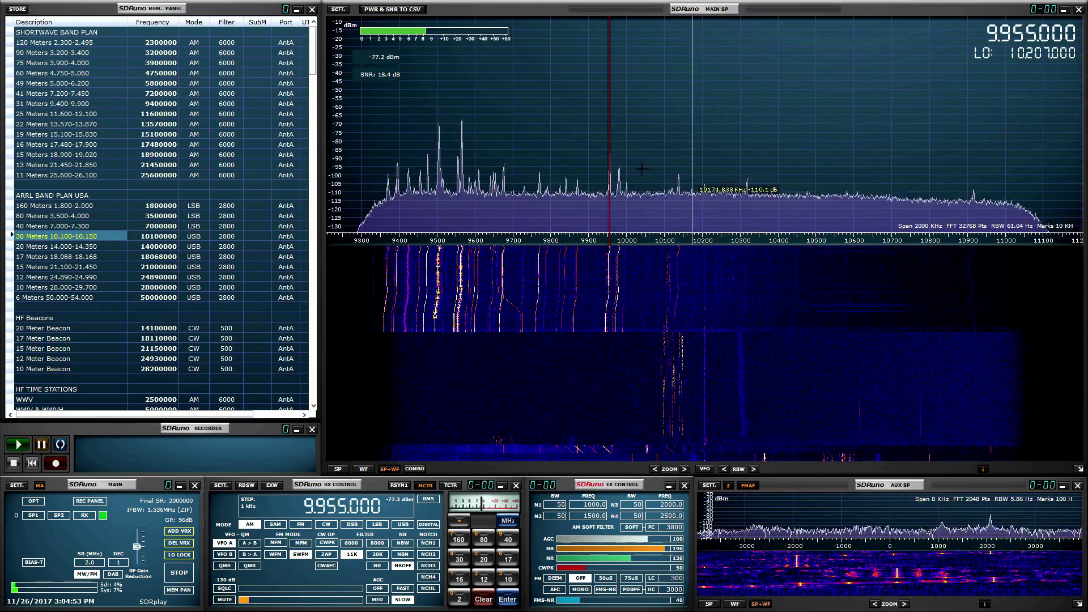
- Try tuning to the signal at 9.980.000 in the main spectrum
{"action": "left_click", "coordinate": [621, 176]}
{"action": "scroll", "coordinate": [635, 187], "scroll_direction": "down", "scroll_amount": 7}
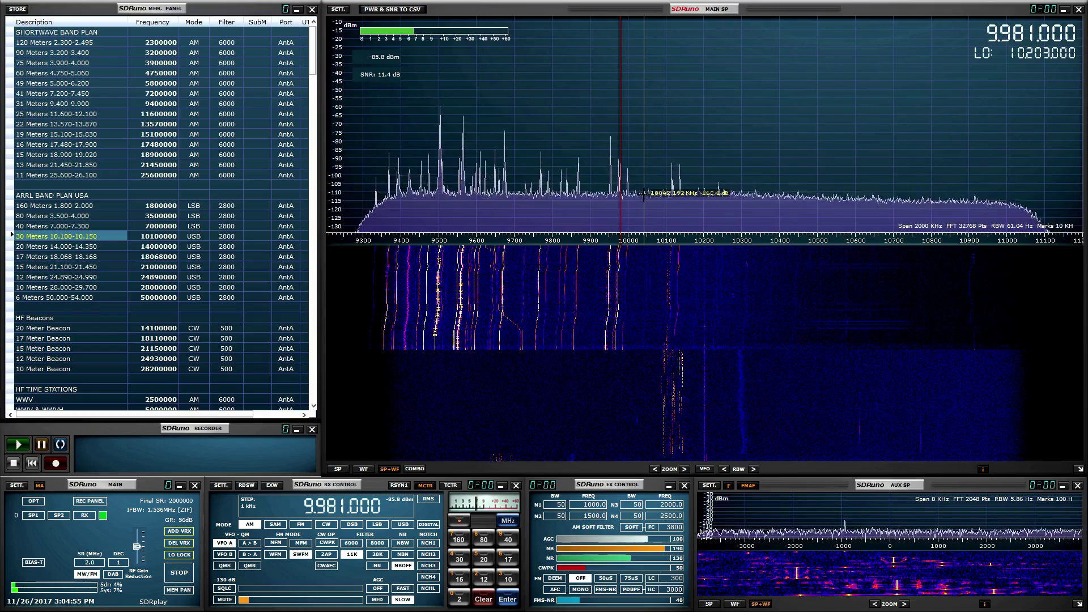
{"action": "scroll", "coordinate": [572, 185], "scroll_direction": "up", "scroll_amount": 2}
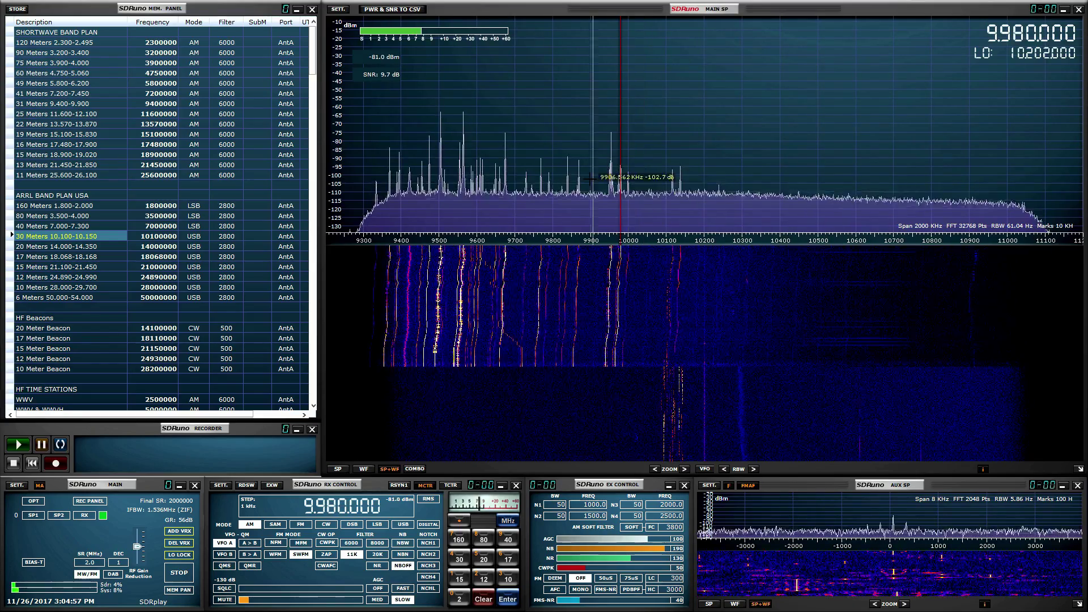
- Tune to the signal at 9.840.000 and widen the auxiliary spectrum to a 24 kHz span
{"action": "left_click", "coordinate": [567, 185]}
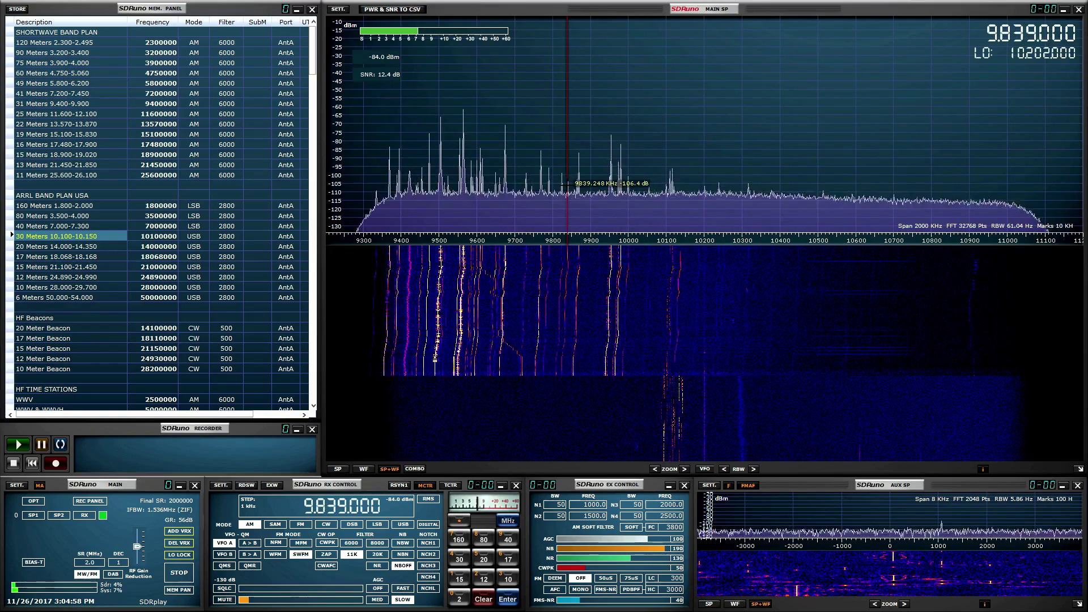
{"action": "left_click", "coordinate": [874, 604]}
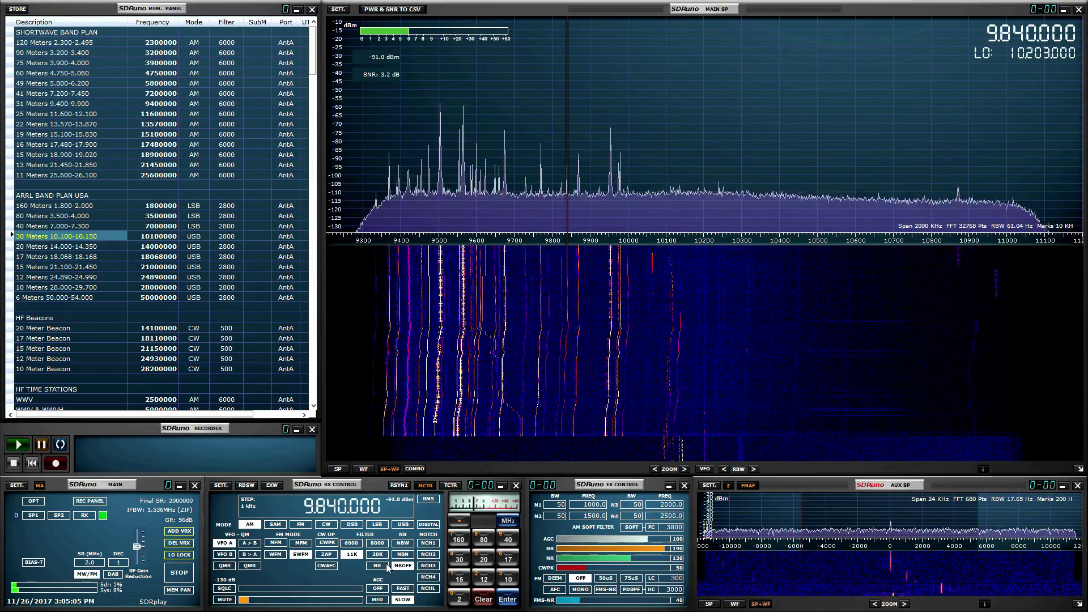
{"action": "left_click", "coordinate": [554, 578]}
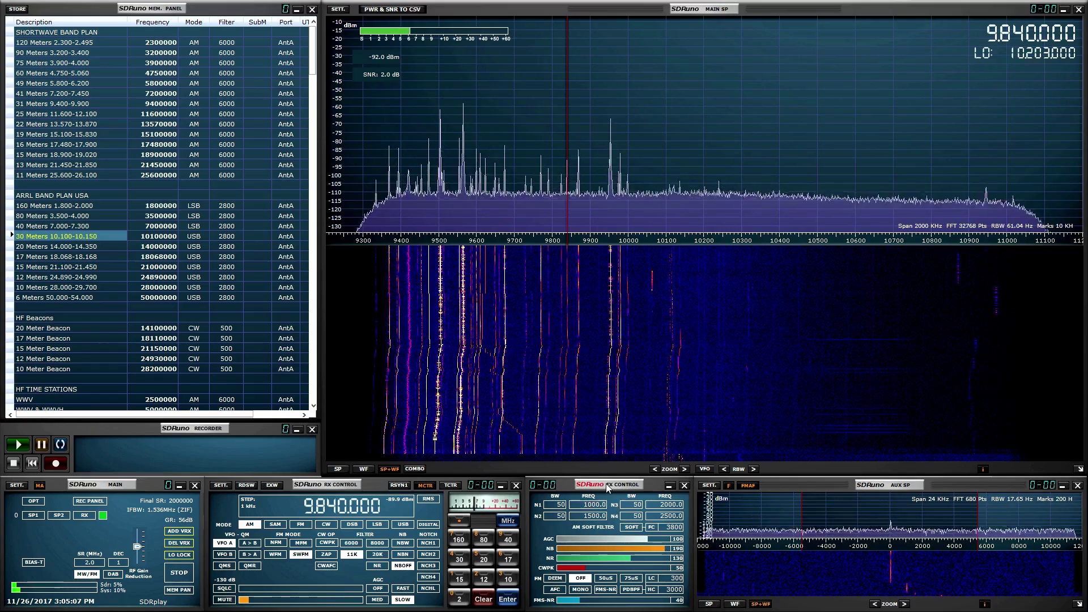
- Tune to the signal at 9.675.000 and narrow its AM filter to about 4 kHz on each side of the carrier
{"action": "left_click", "coordinate": [504, 136]}
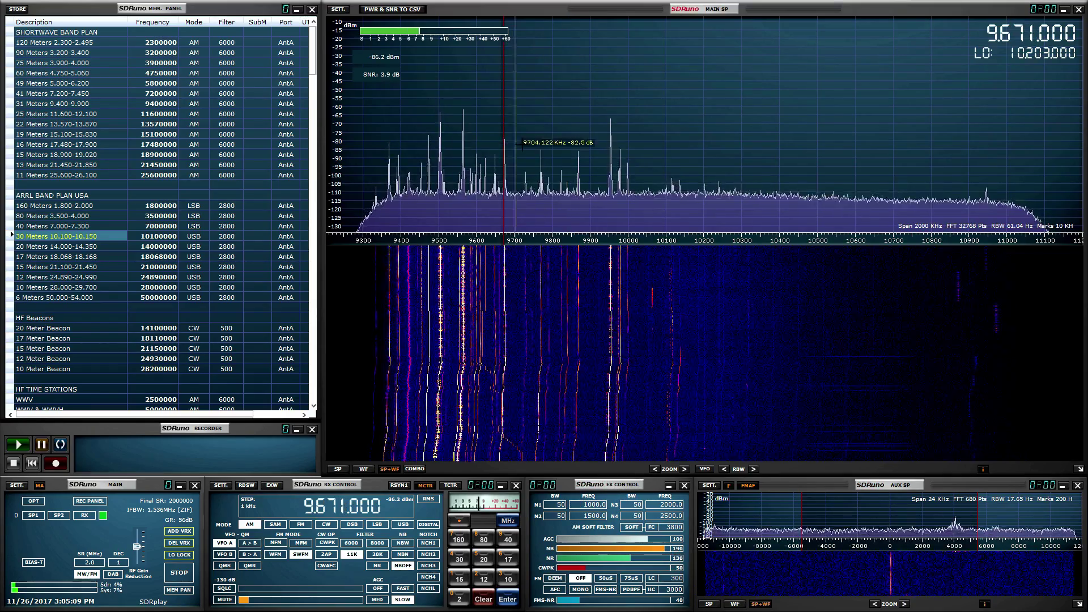
{"action": "scroll", "coordinate": [522, 146], "scroll_direction": "up", "scroll_amount": 3}
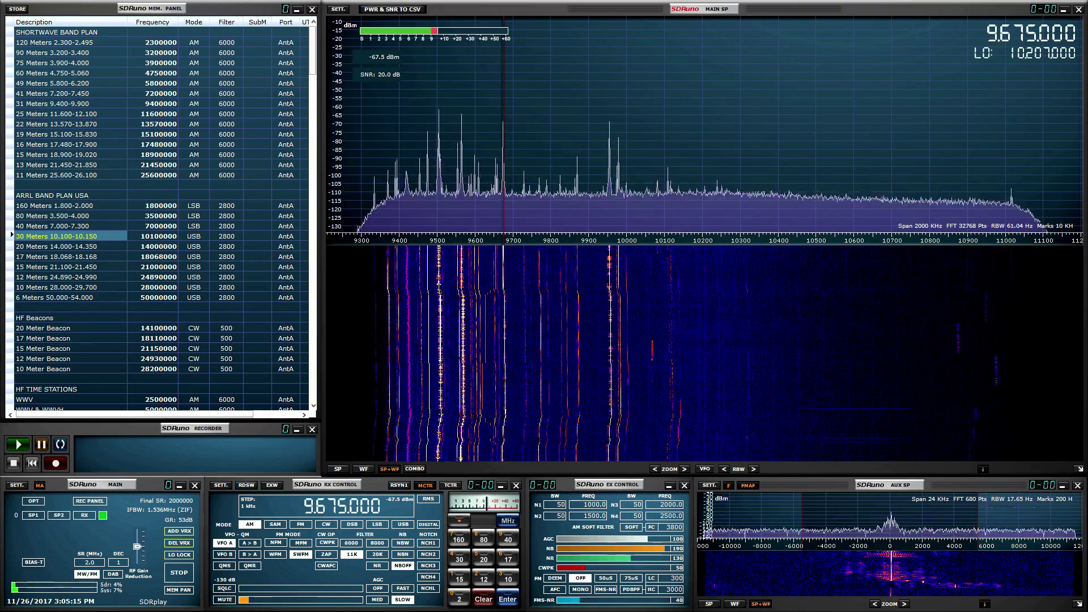
{"action": "left_click_drag", "start_coordinate": [979, 508], "coordinate": [966, 512]}
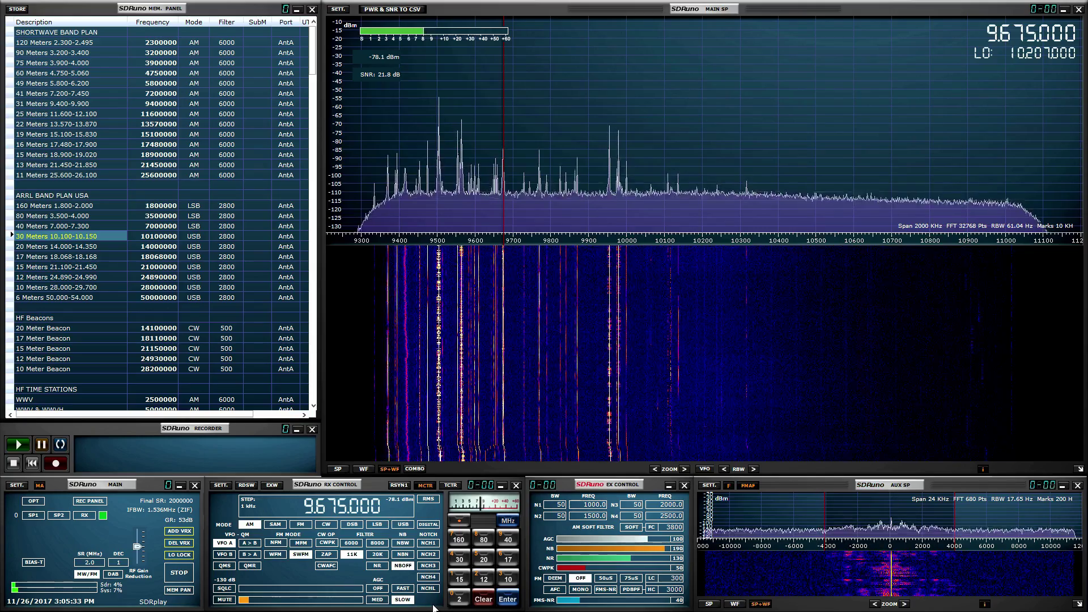
- Turn on noise reduction for the 9.675.000 signal and try levels of 21 and 58
{"action": "left_click", "coordinate": [365, 574]}
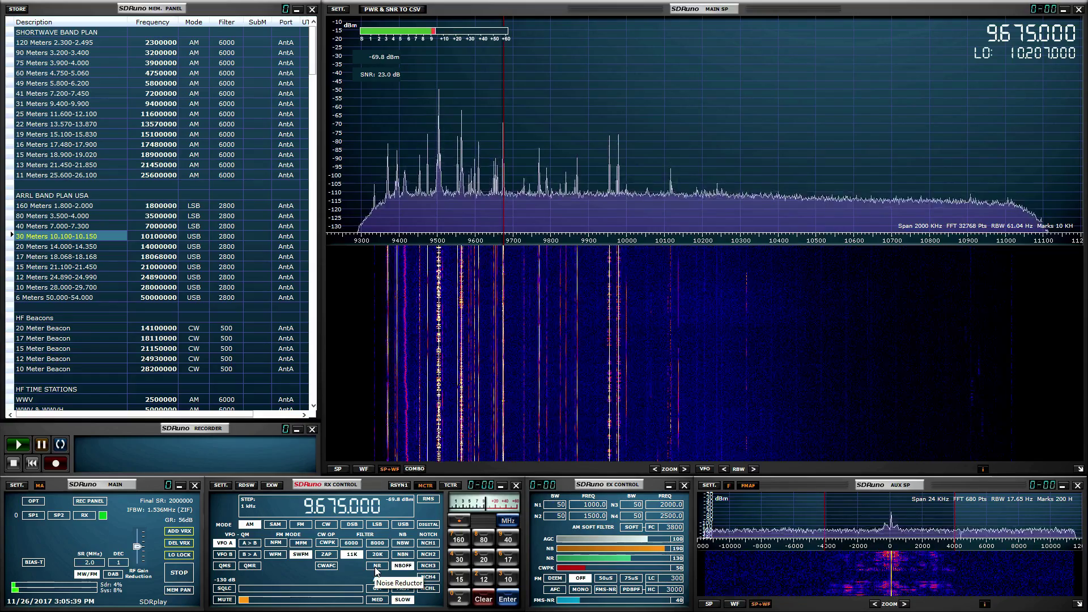
{"action": "left_click", "coordinate": [629, 557]}
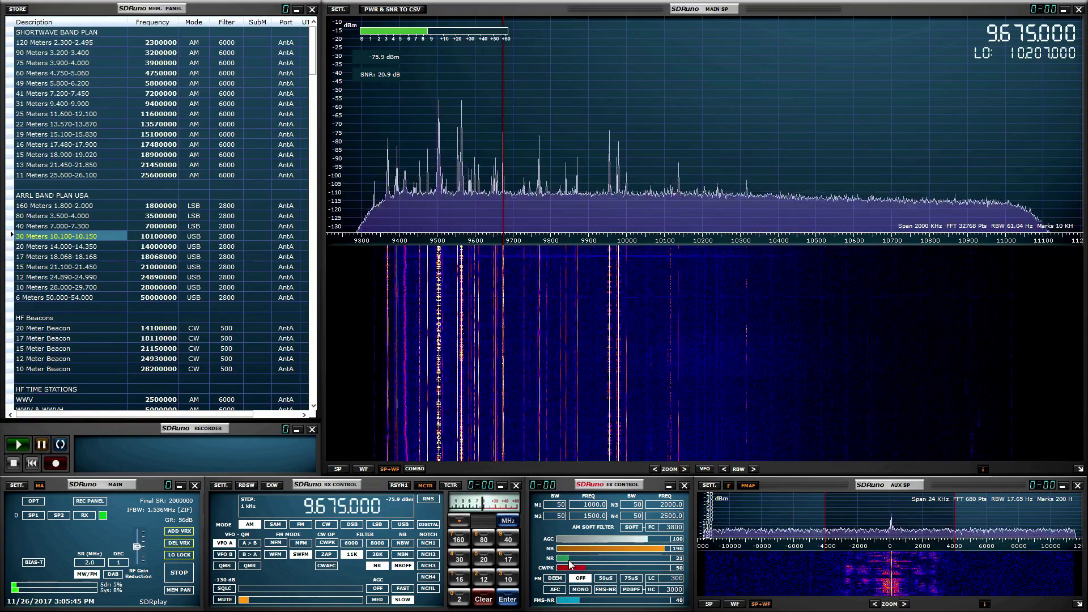
{"action": "left_click_drag", "start_coordinate": [570, 564], "coordinate": [562, 564]}
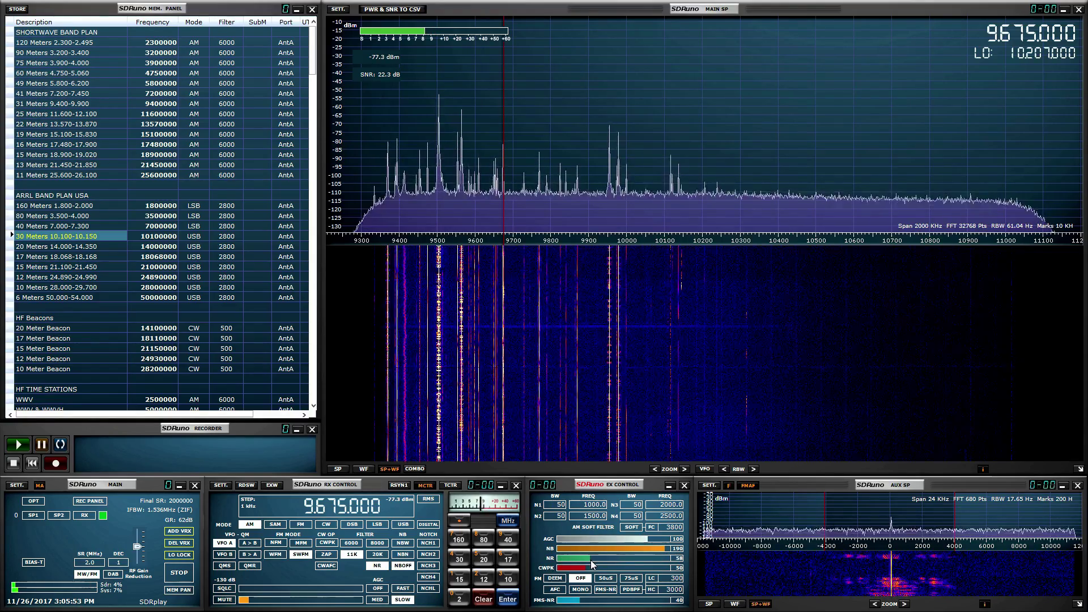
- Raise the receiver volume slightly and increase the noise reduction level to 126
{"action": "left_click", "coordinate": [242, 609]}
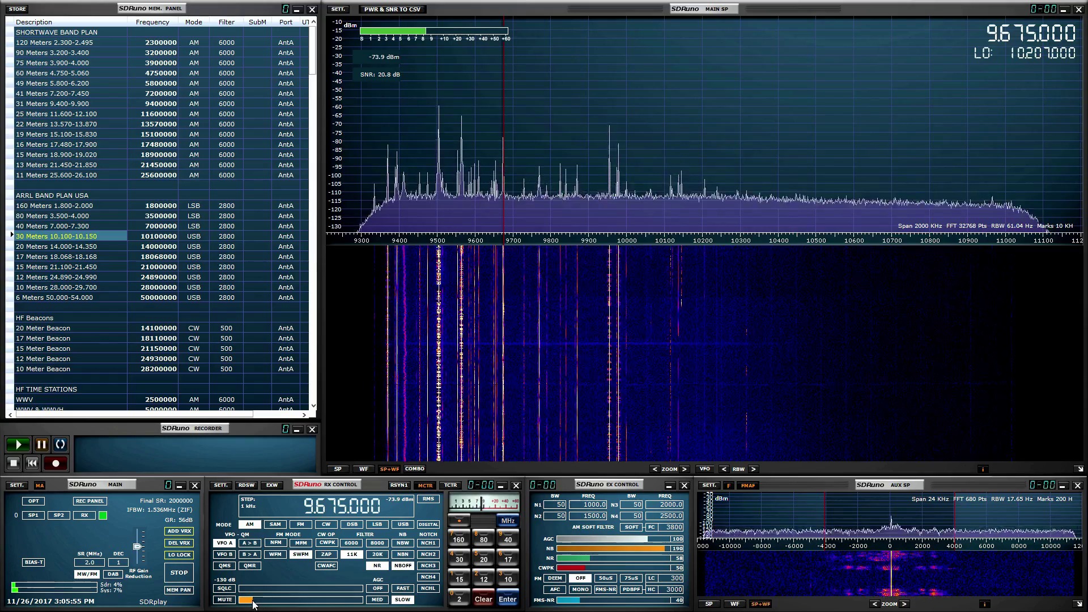
{"action": "left_click", "coordinate": [263, 600]}
{"action": "left_click", "coordinate": [602, 567]}
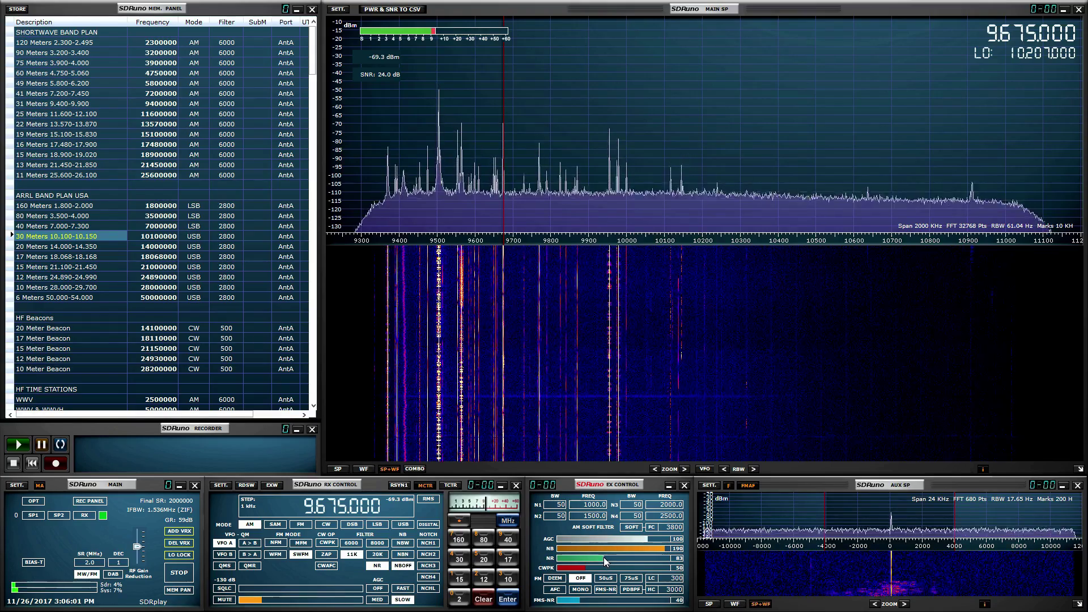
{"action": "left_click_drag", "start_coordinate": [607, 559], "coordinate": [610, 558]}
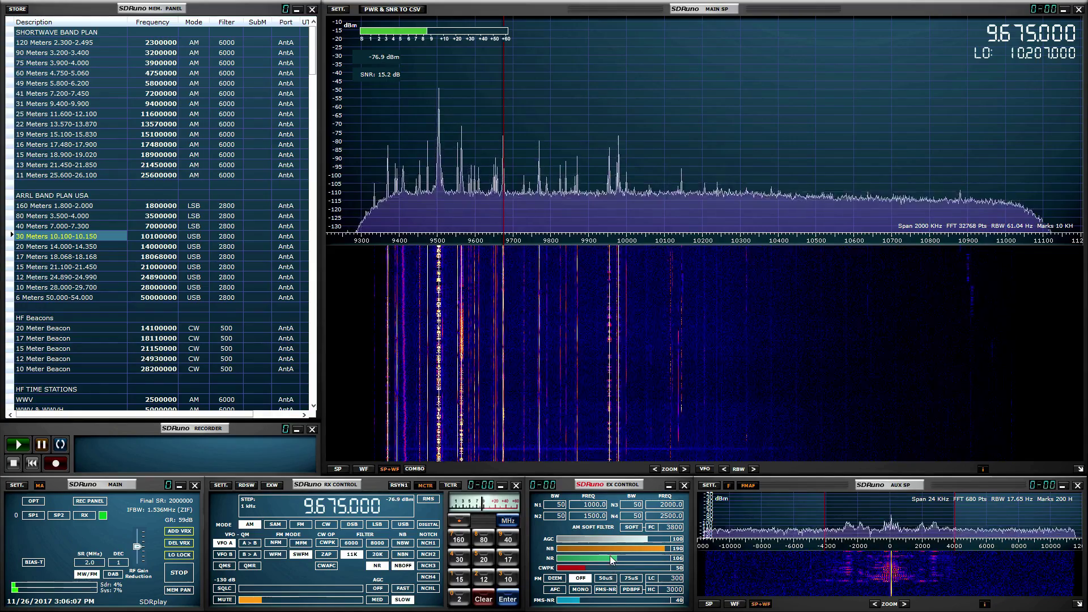
{"action": "left_click_drag", "start_coordinate": [624, 563], "coordinate": [629, 562]}
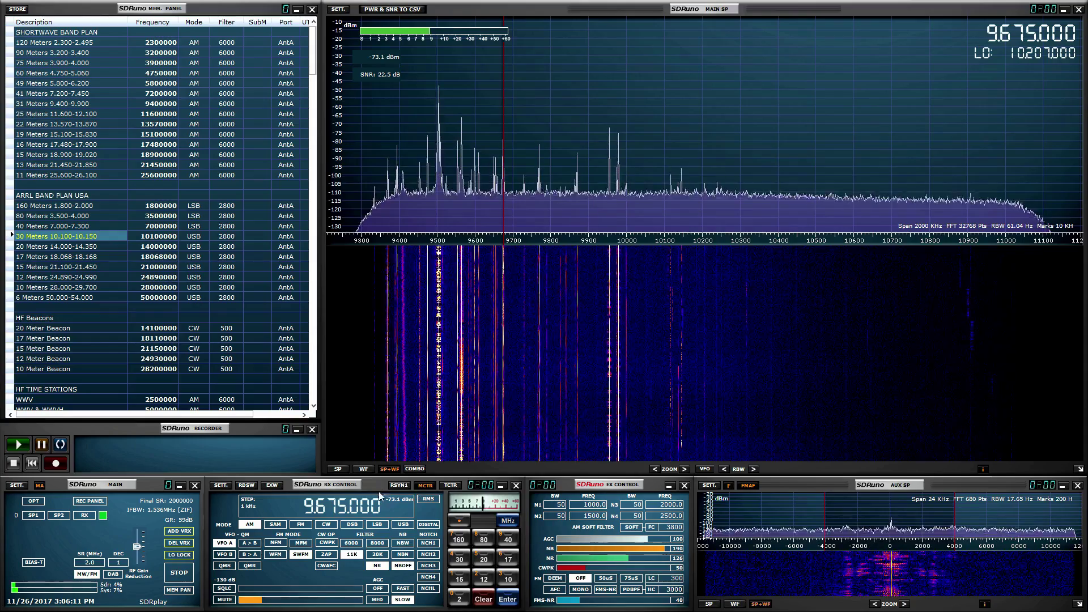
- Switch to SAM demodulation and narrow the filter to about 4.4 kHz on each side of the carrier
{"action": "left_click", "coordinate": [276, 526]}
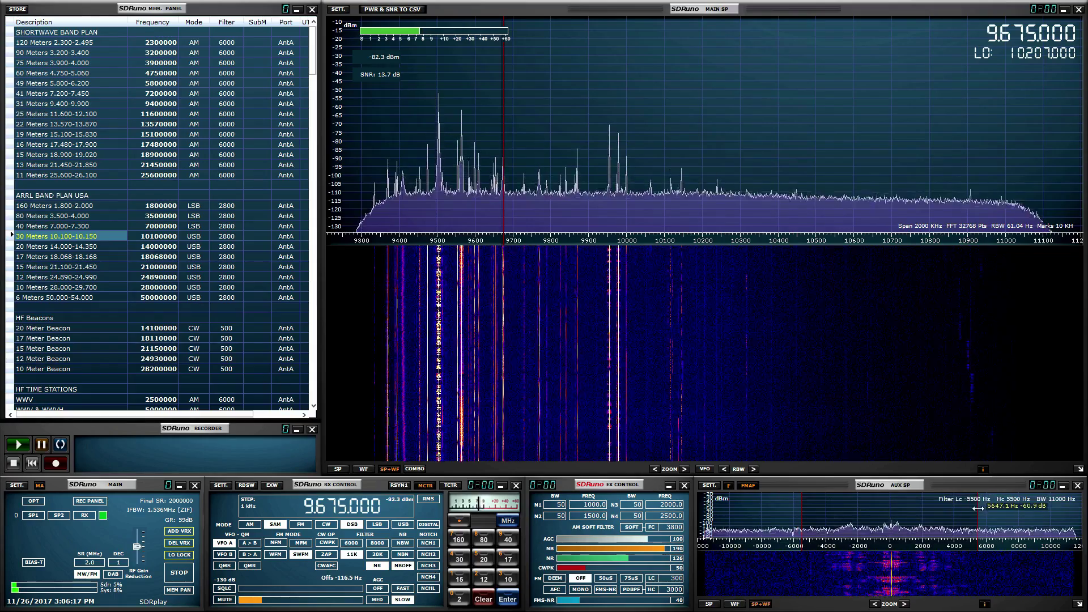
{"action": "left_click_drag", "start_coordinate": [977, 511], "coordinate": [968, 510]}
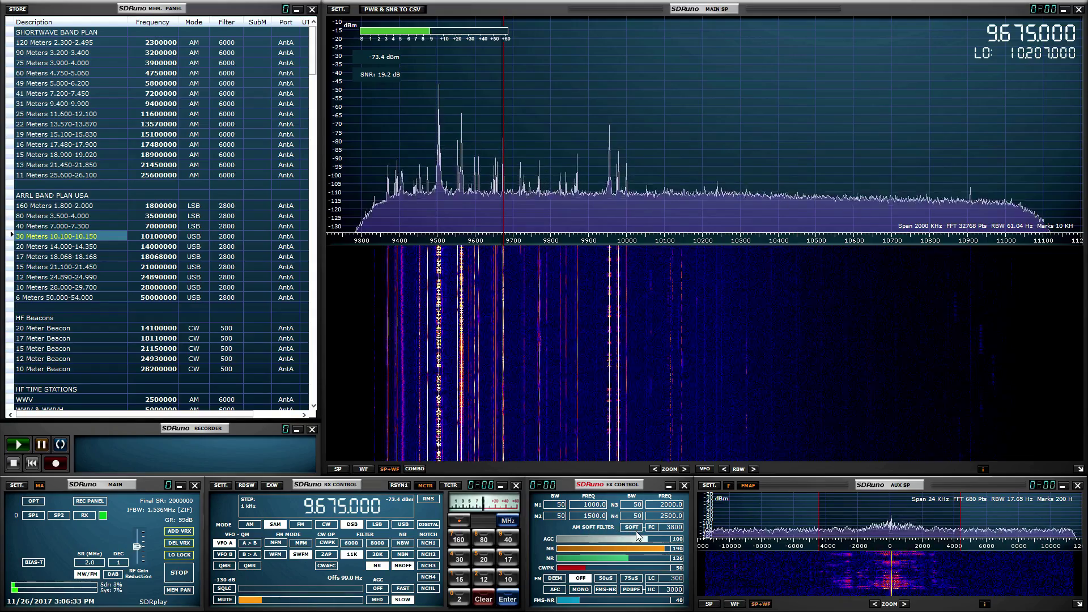
- Enable the AM soft filter, try different cutoff frequencies up to 4900, and settle on 4100
{"action": "left_click", "coordinate": [670, 530]}
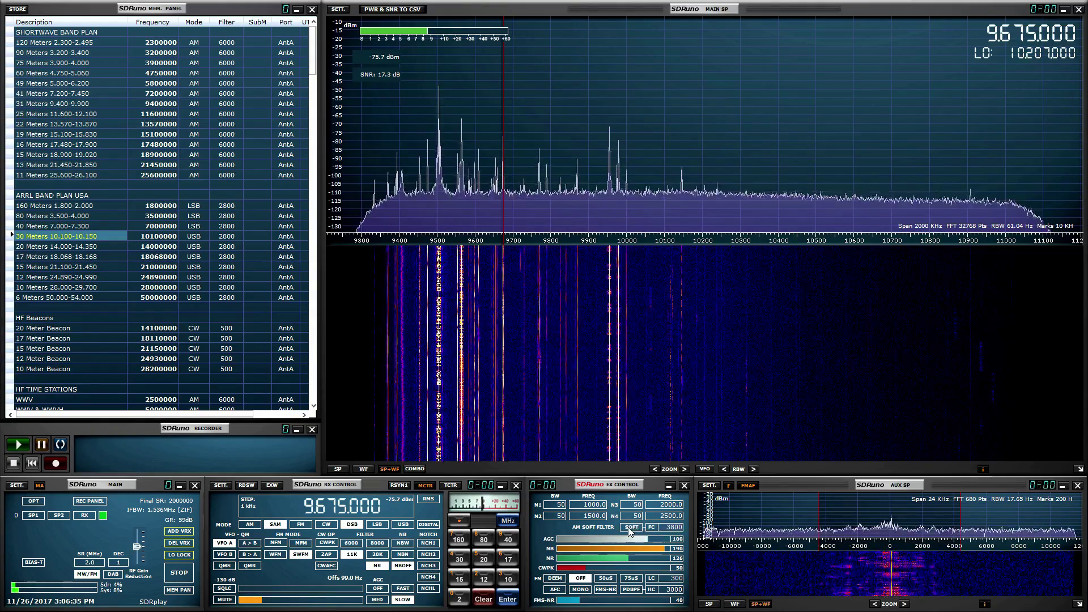
{"action": "scroll", "coordinate": [673, 533], "scroll_direction": "up", "scroll_amount": 3}
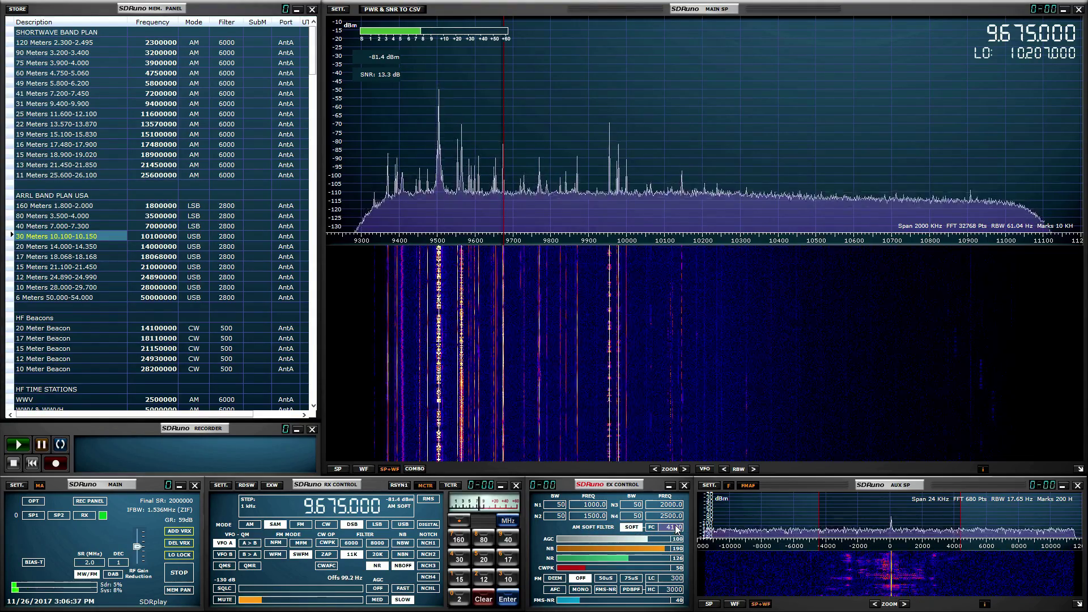
{"action": "scroll", "coordinate": [672, 528], "scroll_direction": "up", "scroll_amount": 4}
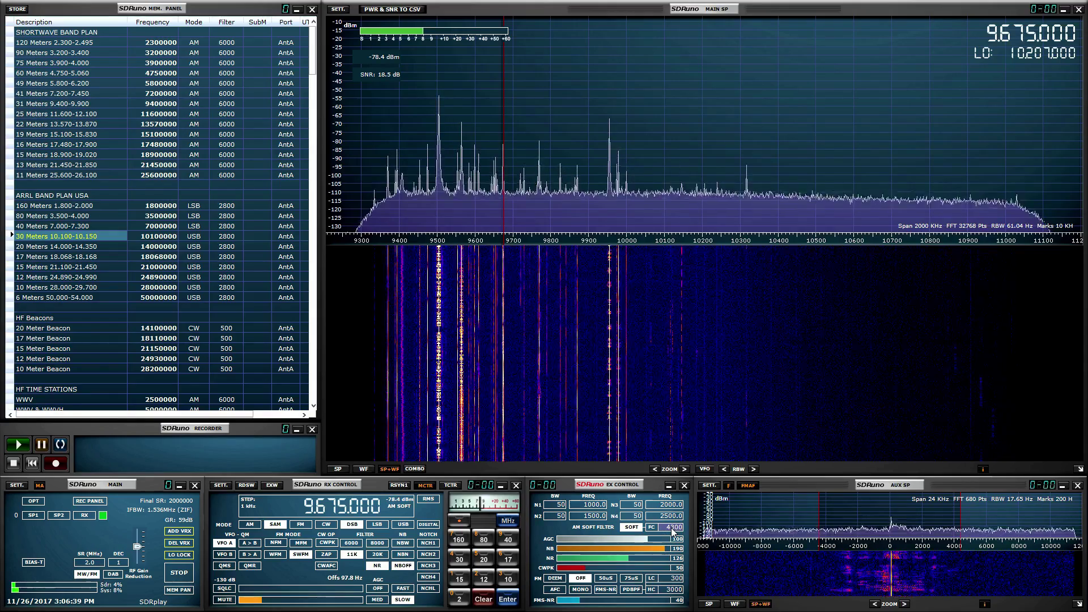
{"action": "scroll", "coordinate": [673, 530], "scroll_direction": "up", "scroll_amount": 6}
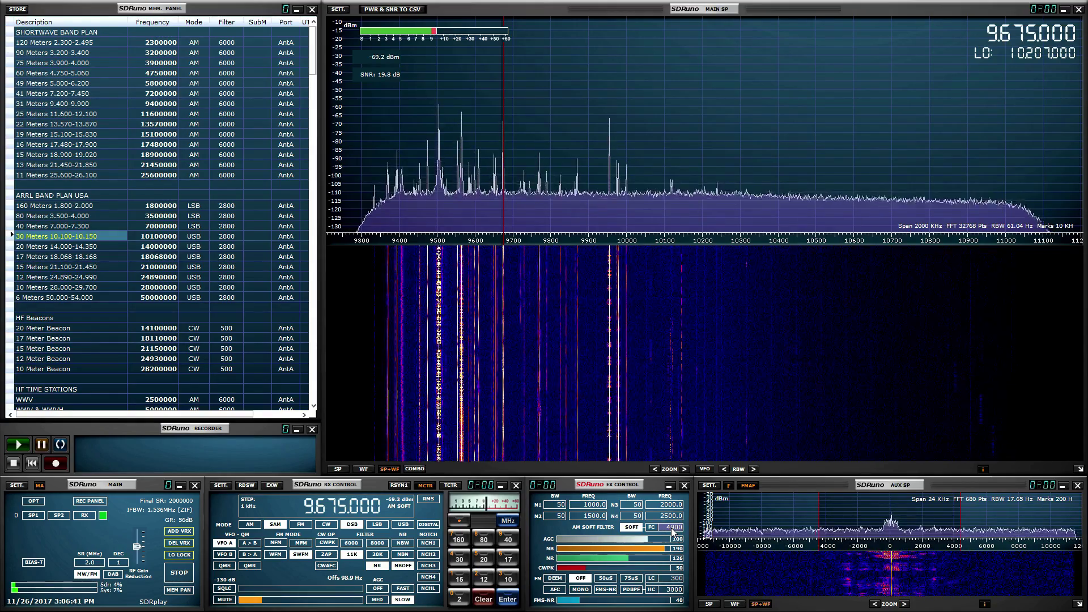
{"action": "scroll", "coordinate": [674, 530], "scroll_direction": "up", "scroll_amount": 1}
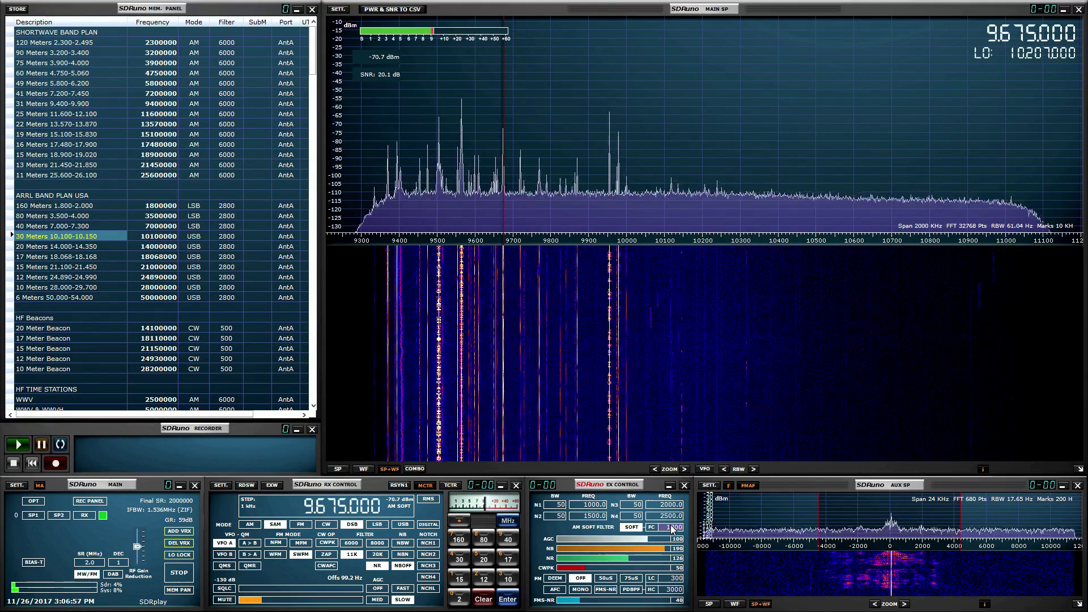
{"action": "scroll", "coordinate": [673, 528], "scroll_direction": "up", "scroll_amount": 2}
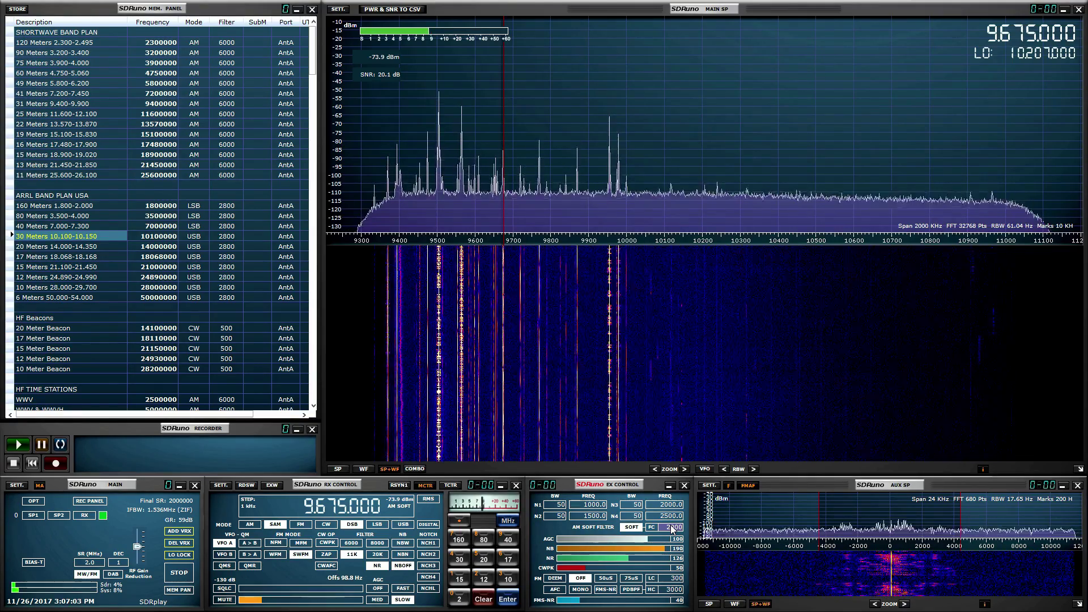
{"action": "scroll", "coordinate": [672, 529], "scroll_direction": "up", "scroll_amount": 2}
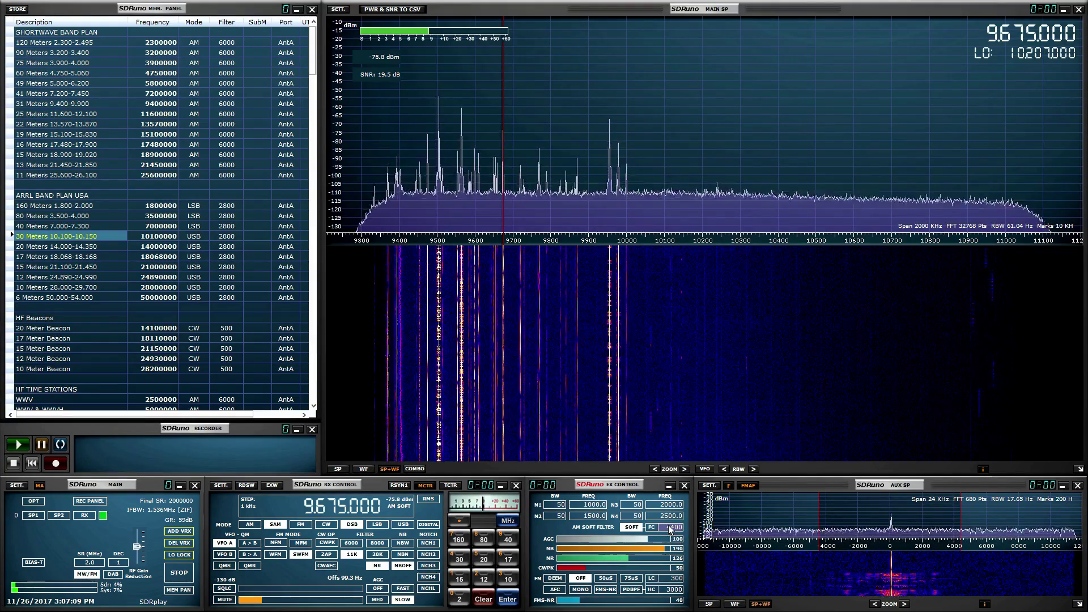
{"action": "scroll", "coordinate": [670, 529], "scroll_direction": "up", "scroll_amount": 8}
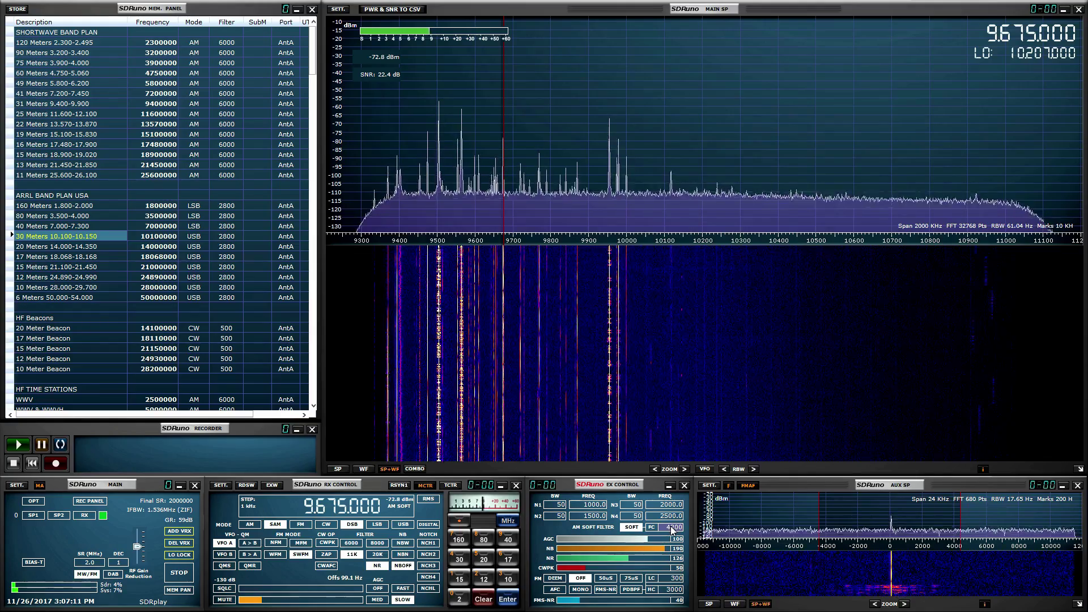
- Set the noise reduction level to 132 and stop the receiver
{"action": "left_click_drag", "start_coordinate": [630, 559], "coordinate": [632, 560]}
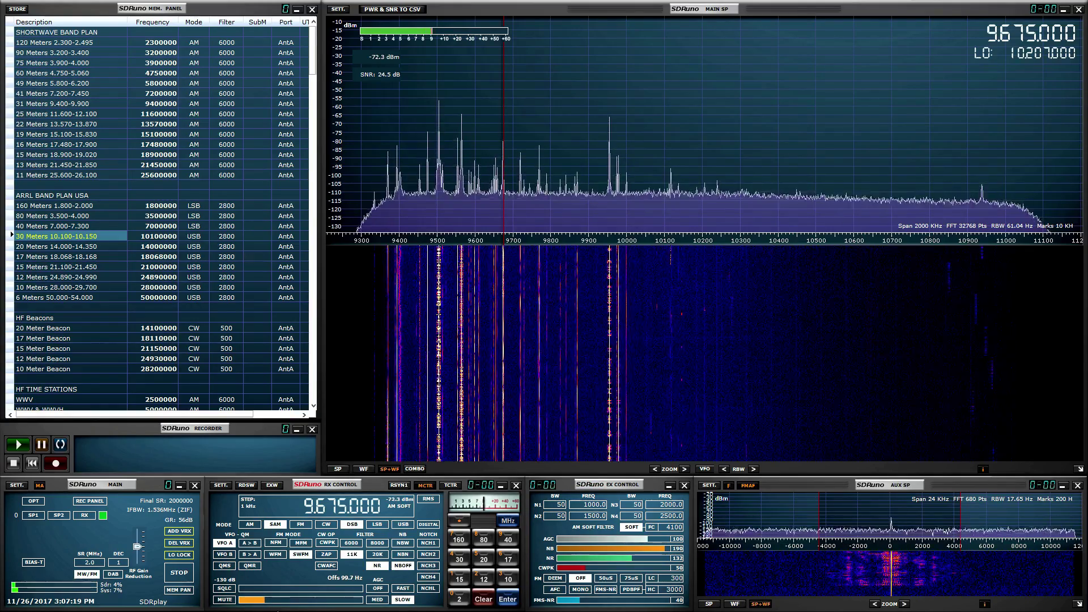
{"action": "left_click", "coordinate": [177, 571]}
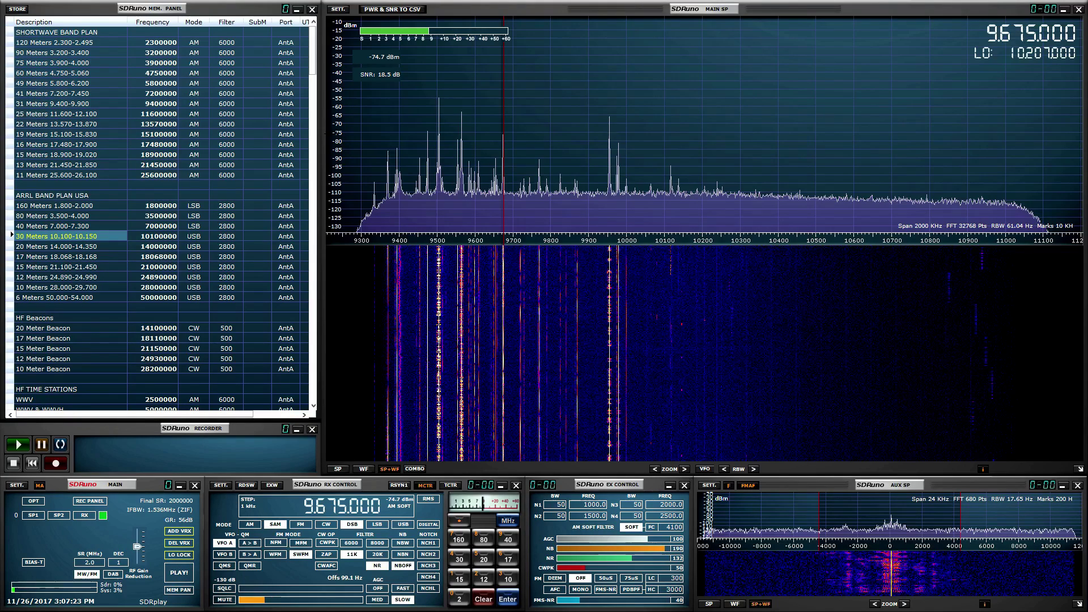
{"action": "left_click", "coordinate": [484, 506]}
{"action": "left_click", "coordinate": [483, 506]}
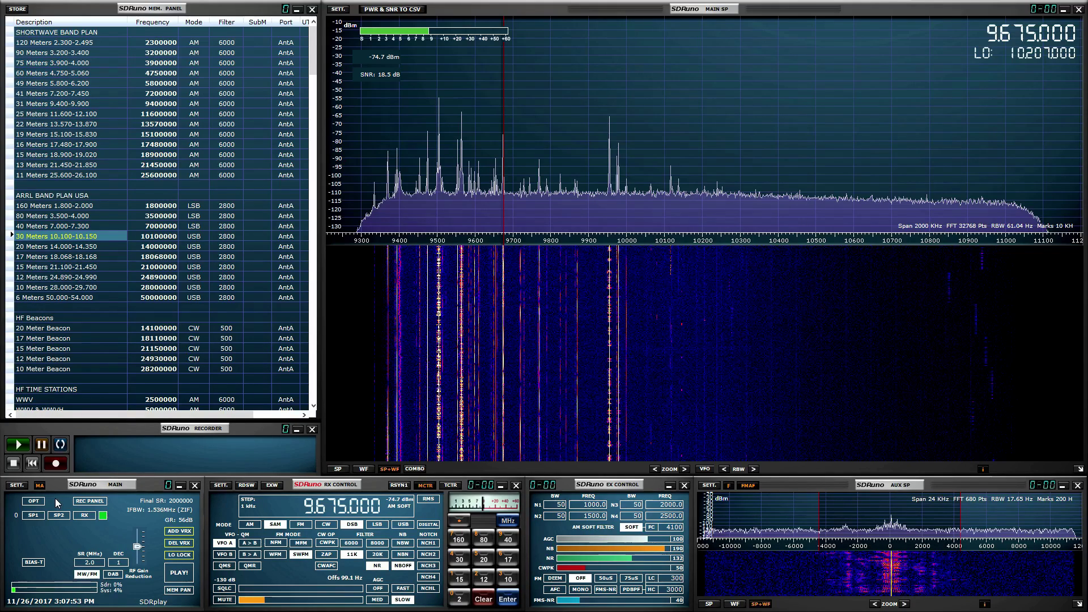
- Open the SDRuno User Manual, maximize its window, and skim through its pages
{"action": "left_click", "coordinate": [34, 502]}
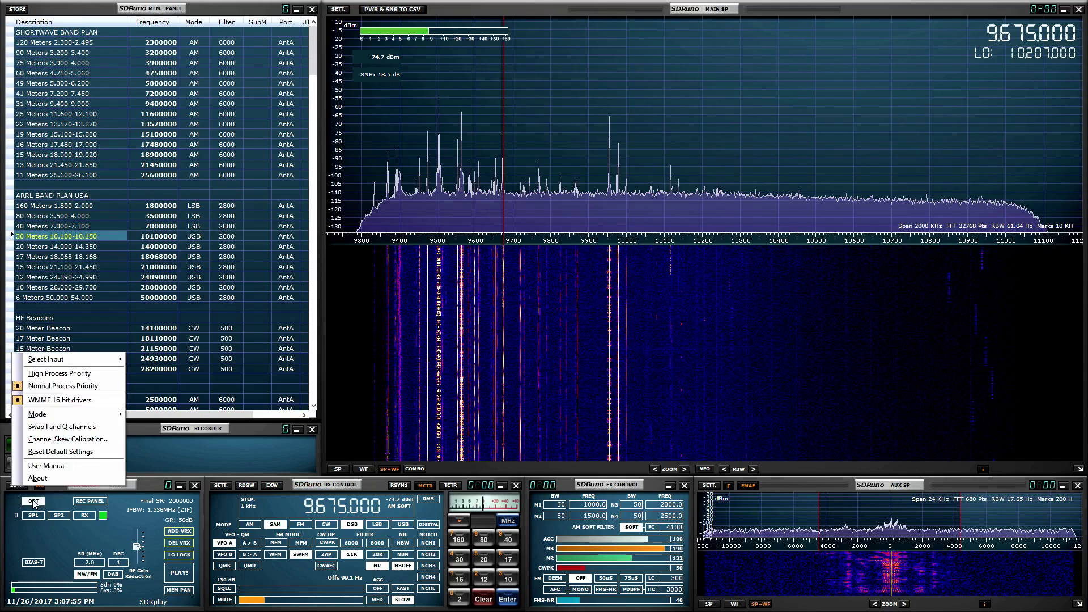
{"action": "left_click", "coordinate": [50, 467]}
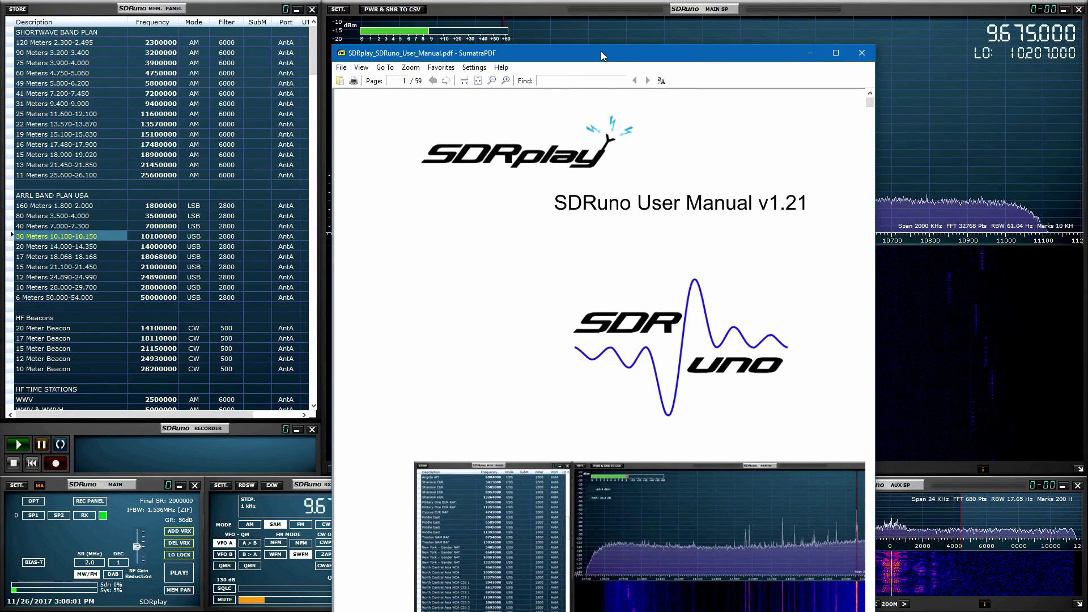
{"action": "double_click", "coordinate": [603, 54]}
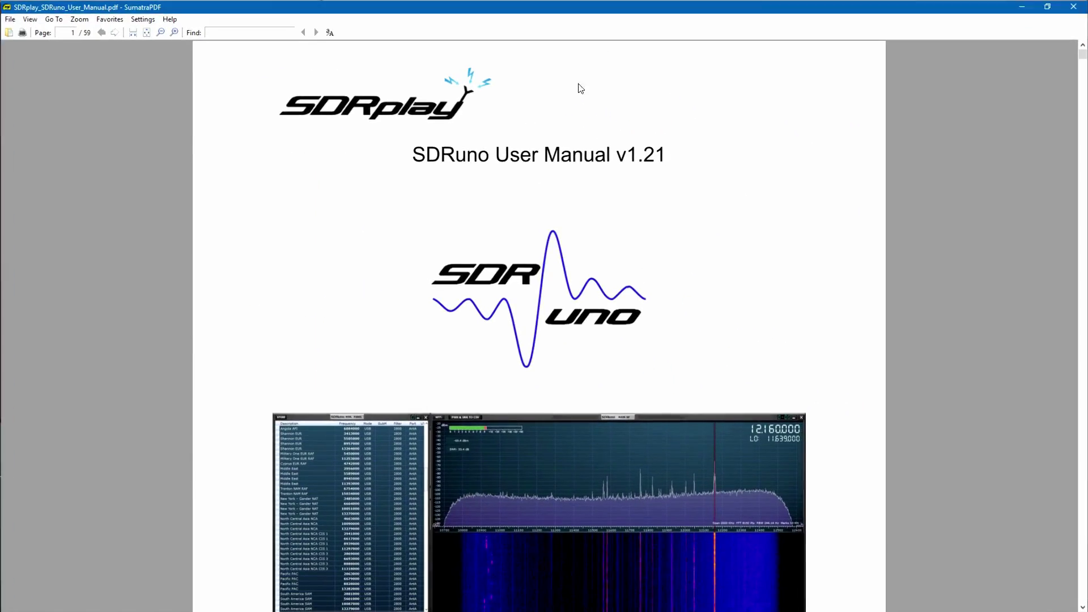
{"action": "scroll", "coordinate": [567, 226], "scroll_direction": "down", "scroll_amount": 15}
{"action": "left_click_drag", "start_coordinate": [1082, 67], "coordinate": [1075, 32]}
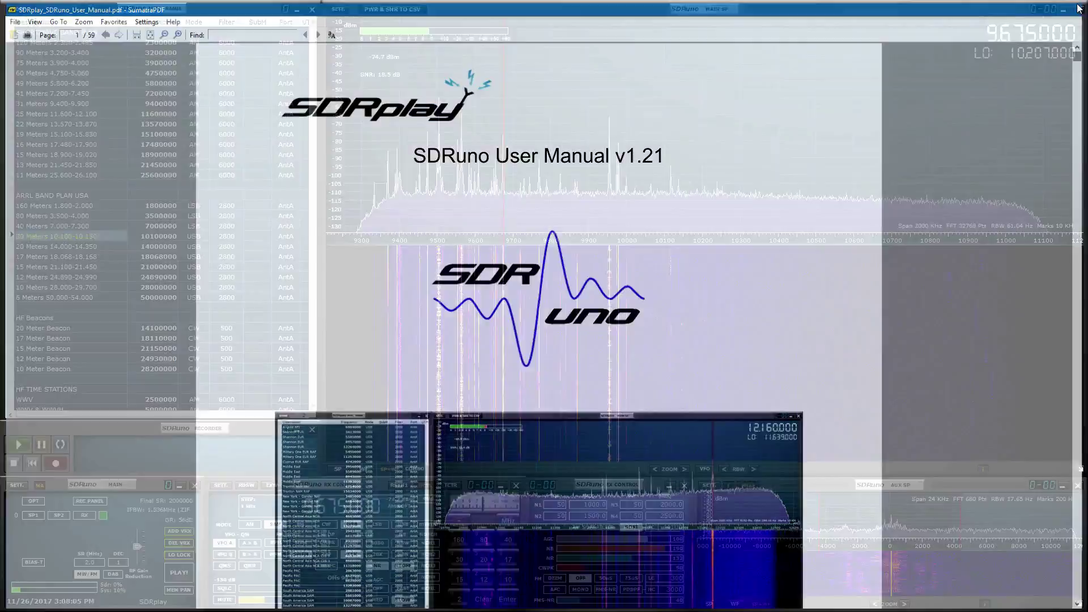